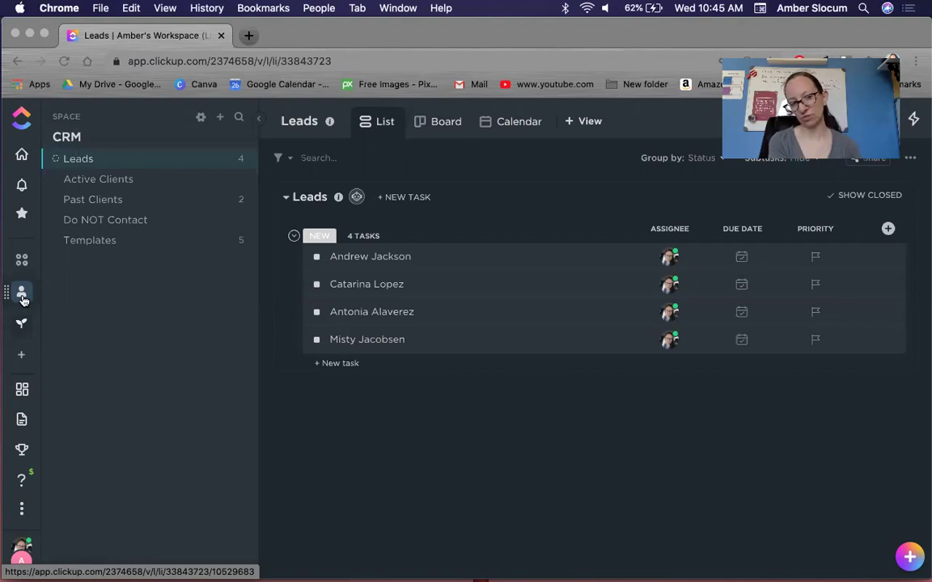
Step: Open the New lead task from the CRM space's Templates list and examine its subtasks and checklist options
click(23, 297)
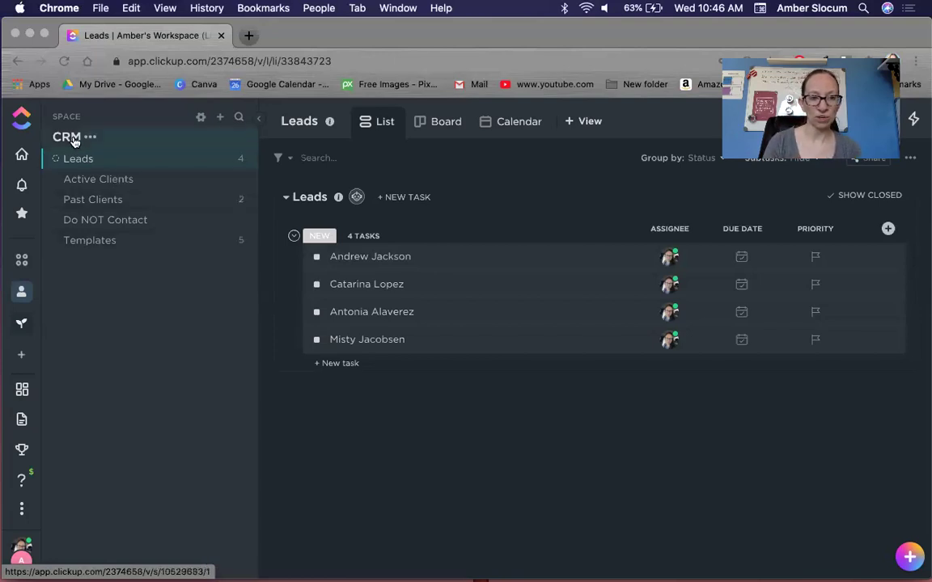
click(93, 245)
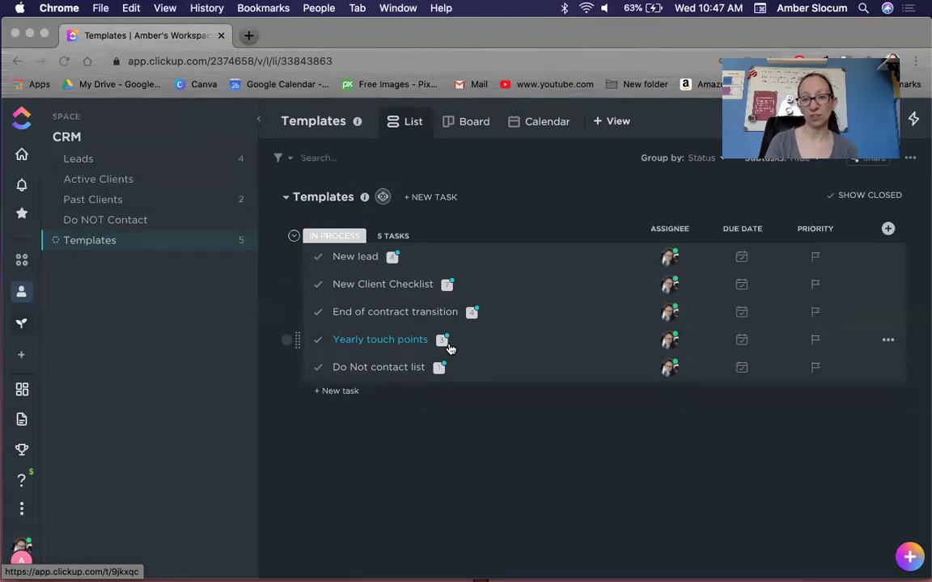
click(353, 261)
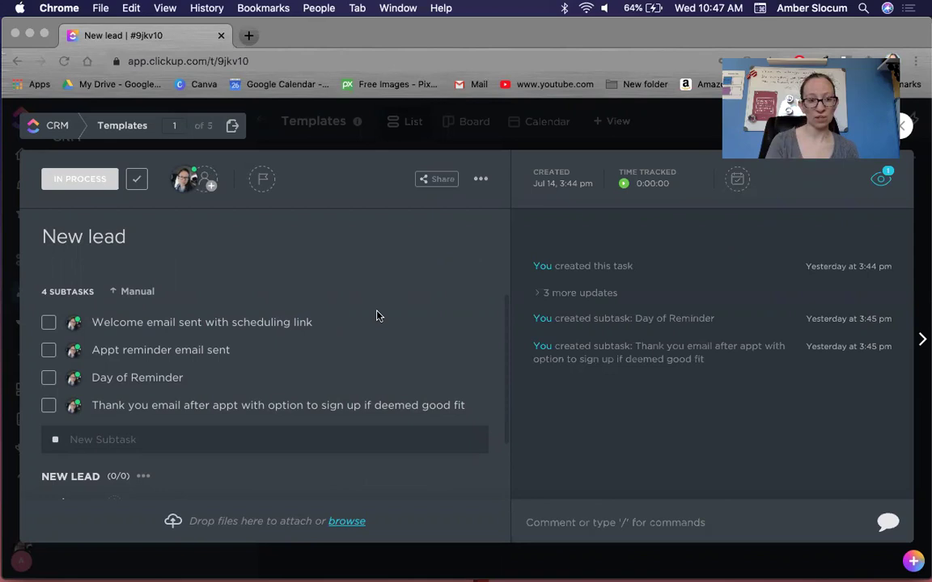
scroll(376, 316, down, 2)
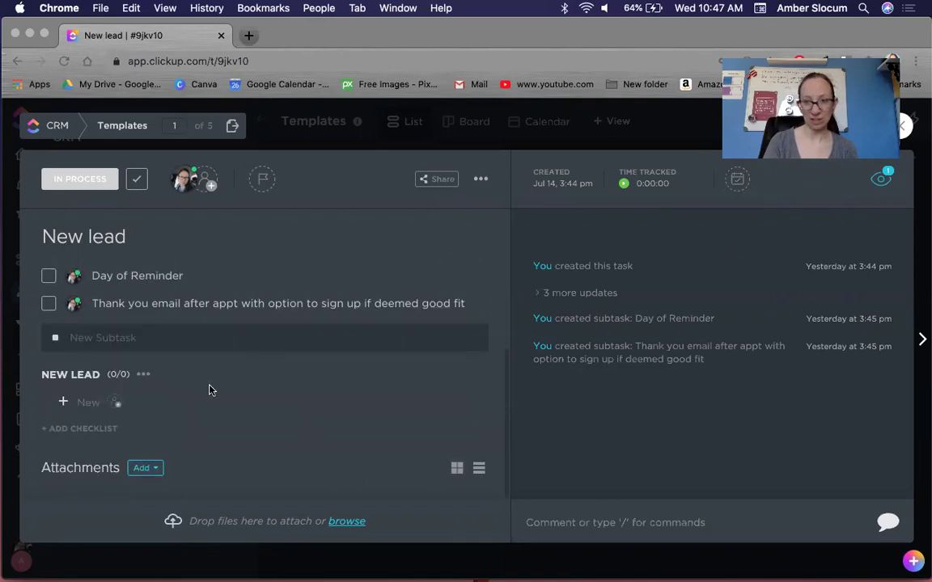
click(143, 377)
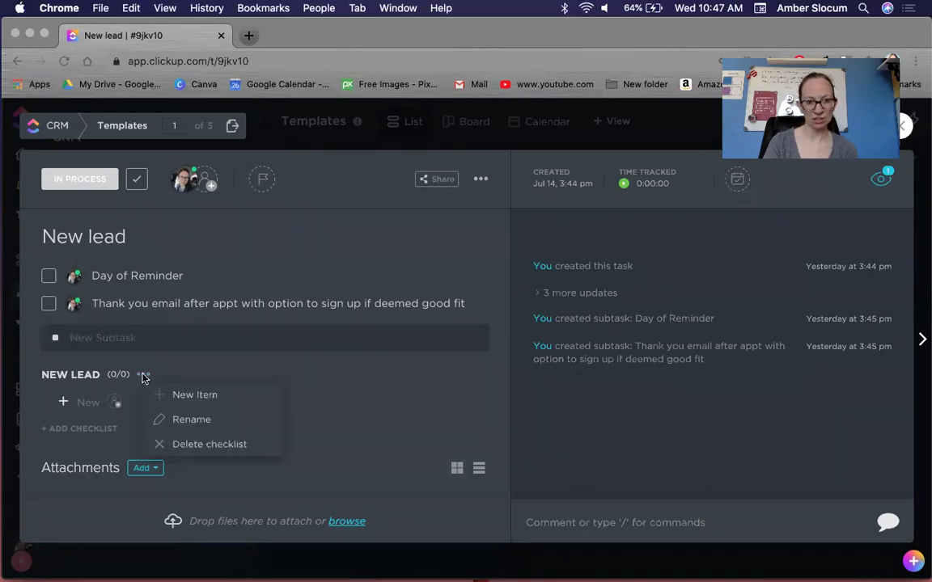
click(405, 237)
scroll(305, 312, up, 2)
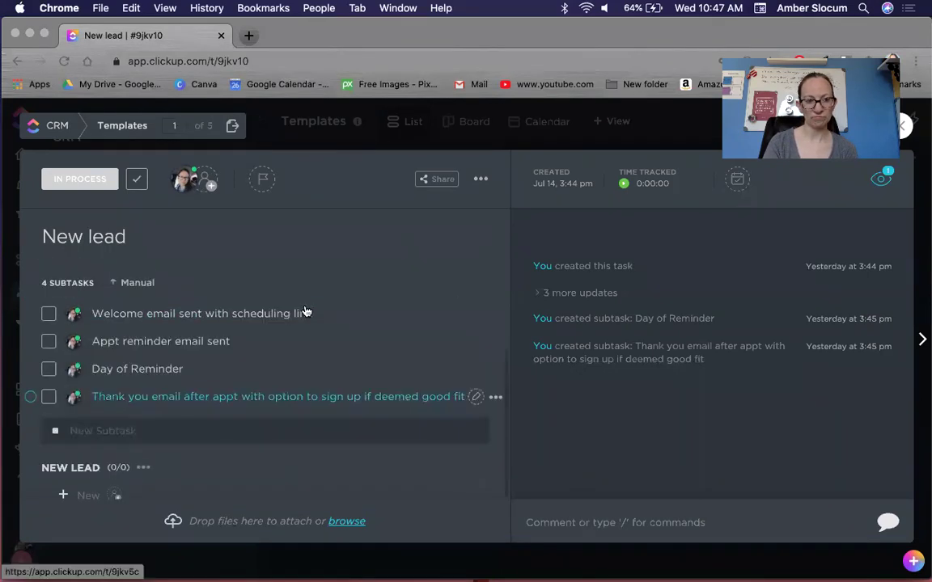
scroll(306, 311, down, 3)
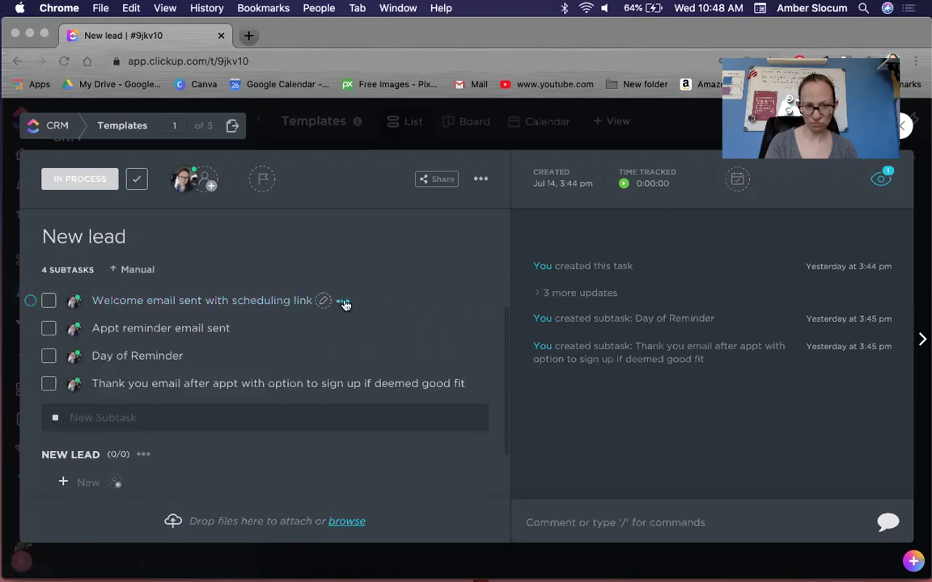
Step: View the "Welcome email sent with scheduling link" subtask, review the New lead task once more, and return to the Templates list
click(341, 302)
click(239, 308)
click(239, 308)
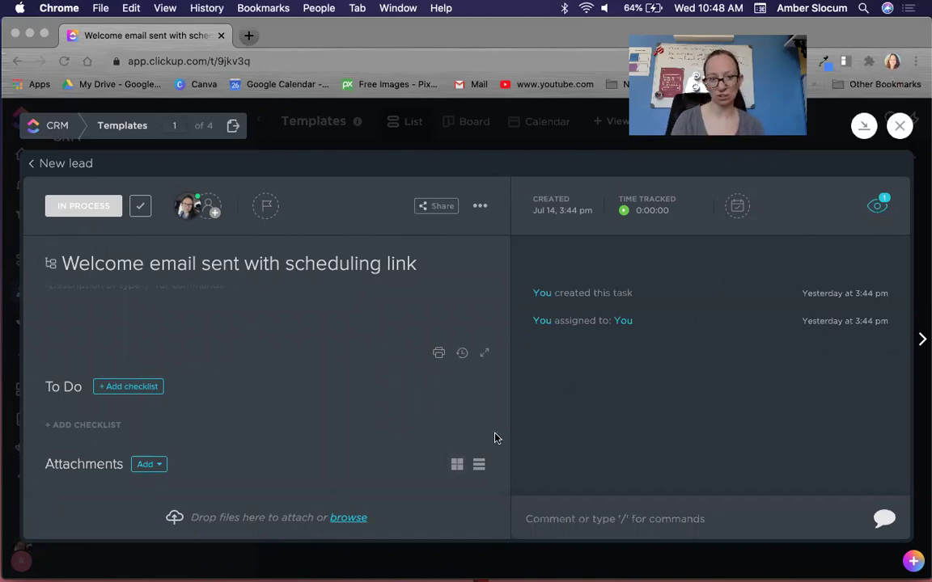
click(899, 124)
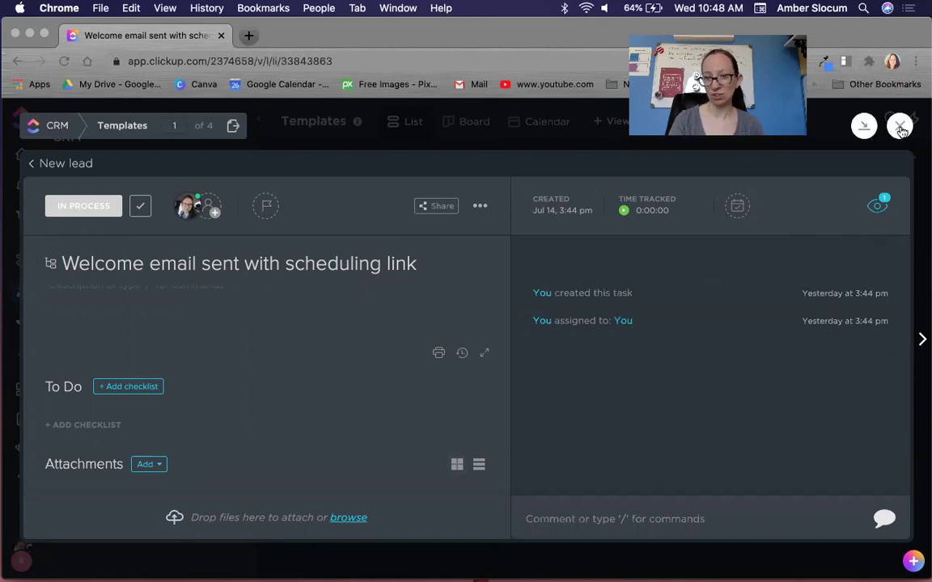
click(359, 260)
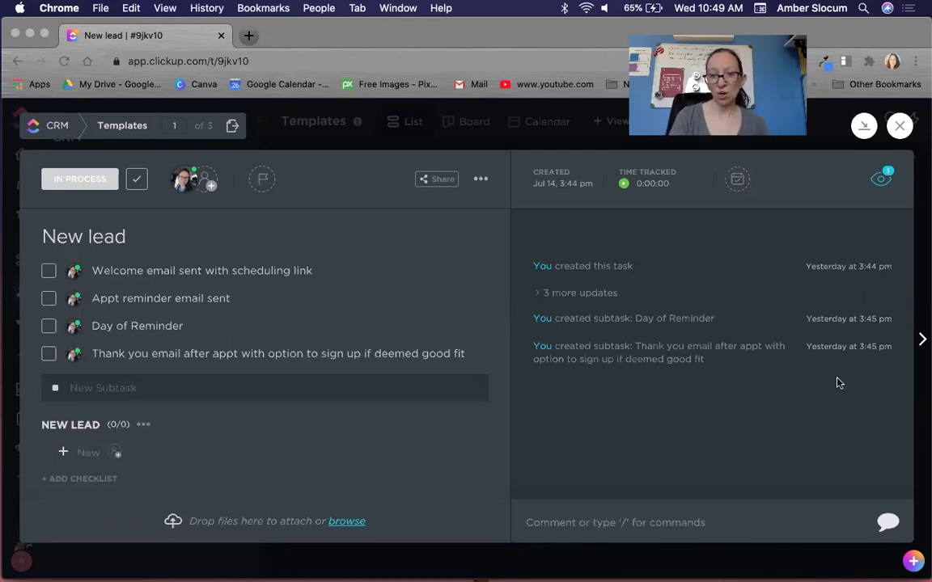
click(901, 127)
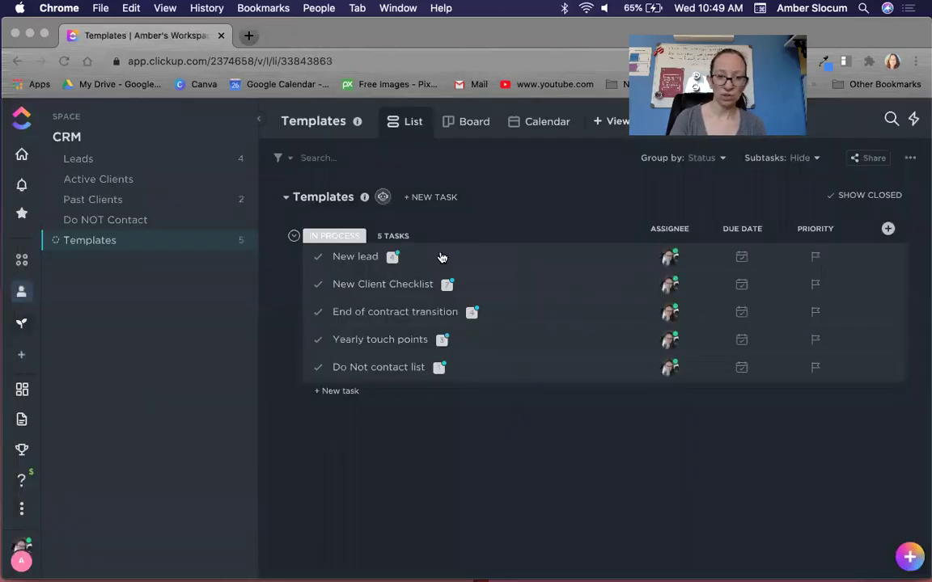
Step: Open the New Client Checklist task's Save as Template settings and look through the existing template names
click(392, 287)
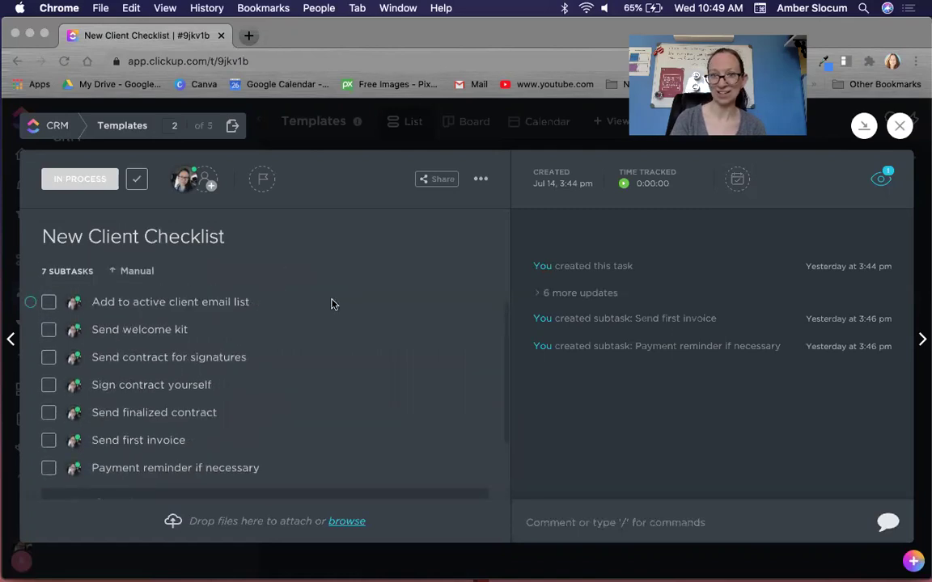
scroll(331, 304, down, 2)
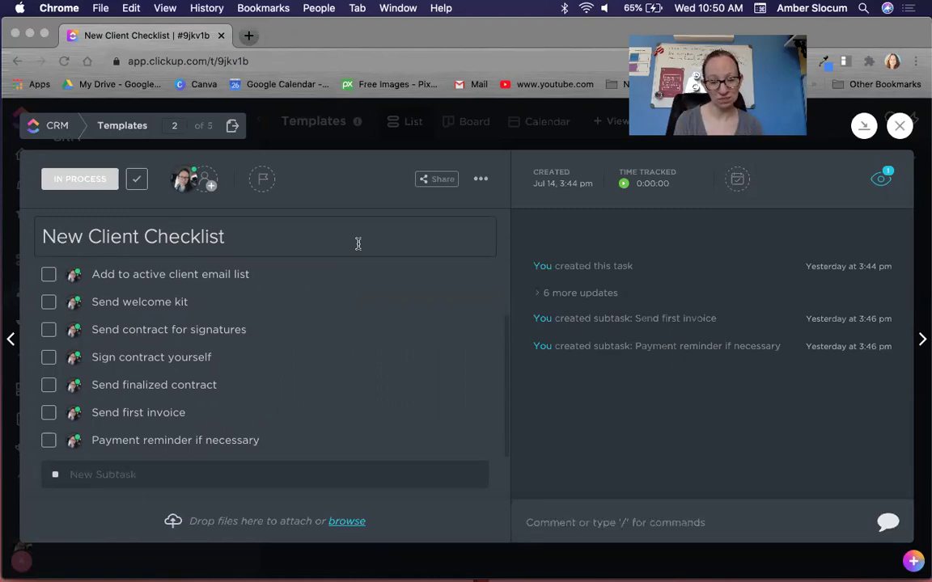
click(482, 181)
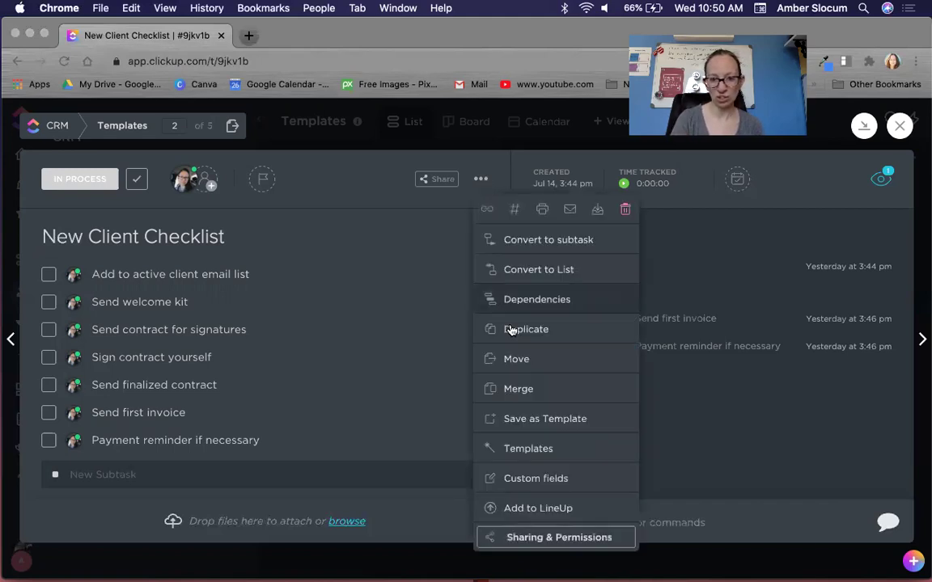
click(545, 418)
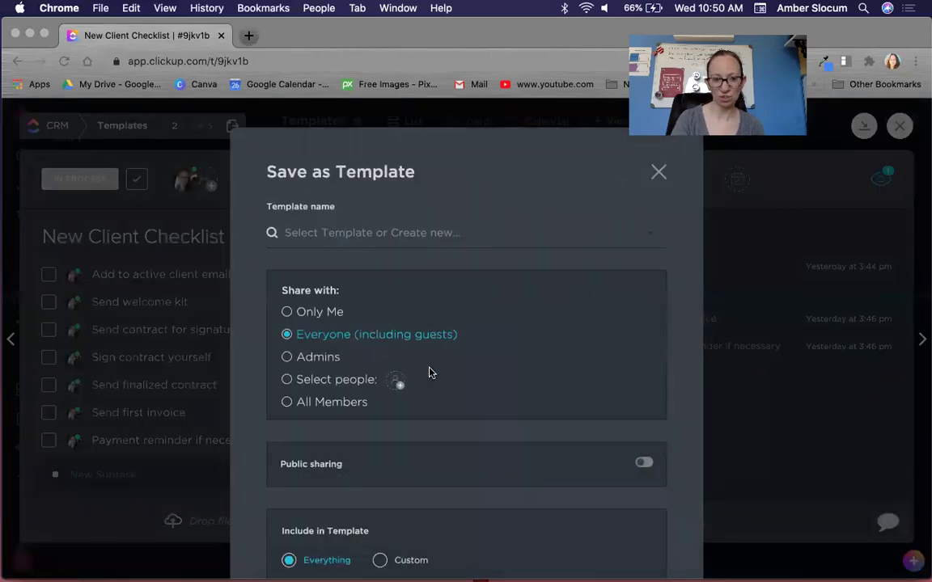
scroll(430, 372, down, 2)
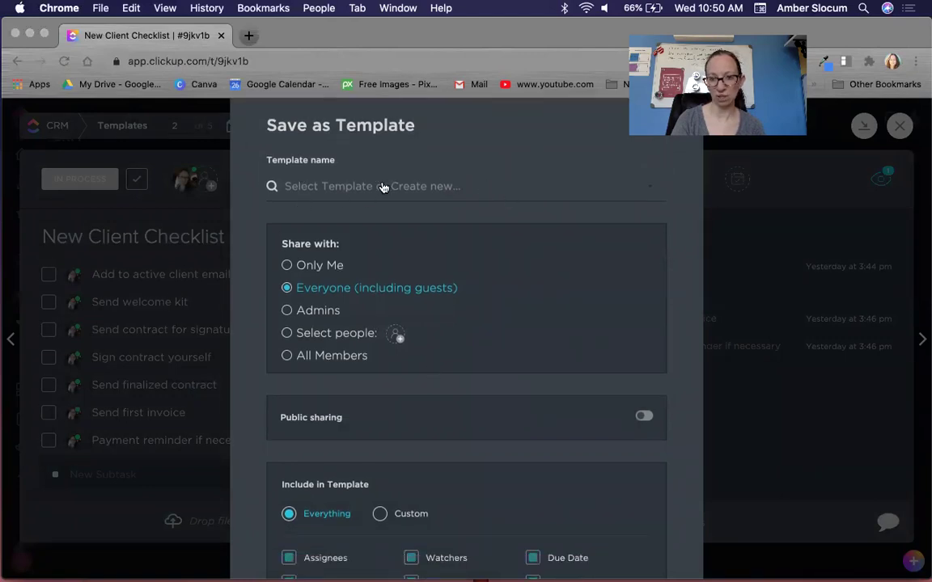
click(382, 187)
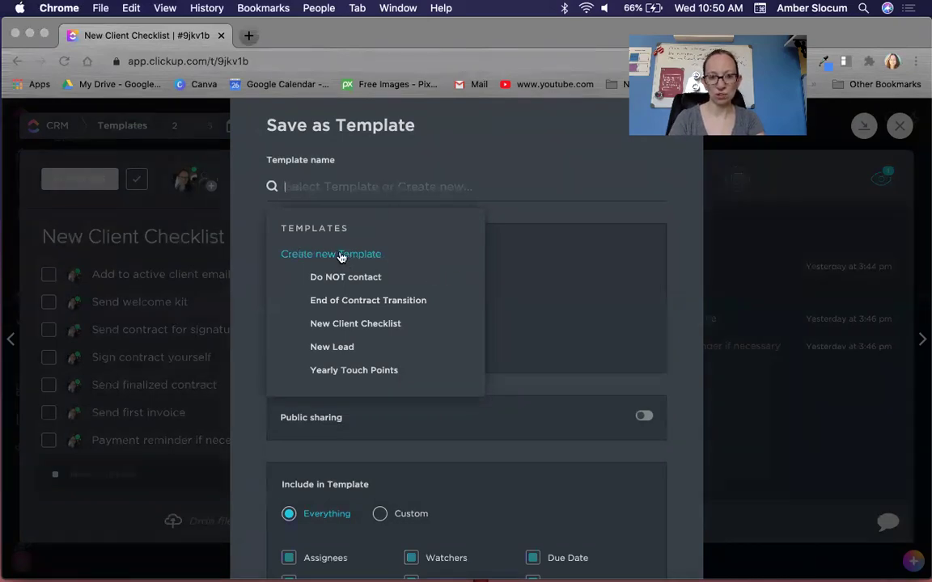
click(483, 140)
Step: Examine the template's sharing, public sharing and inclusion options, and close the settings without saving
scroll(475, 215, down, 1)
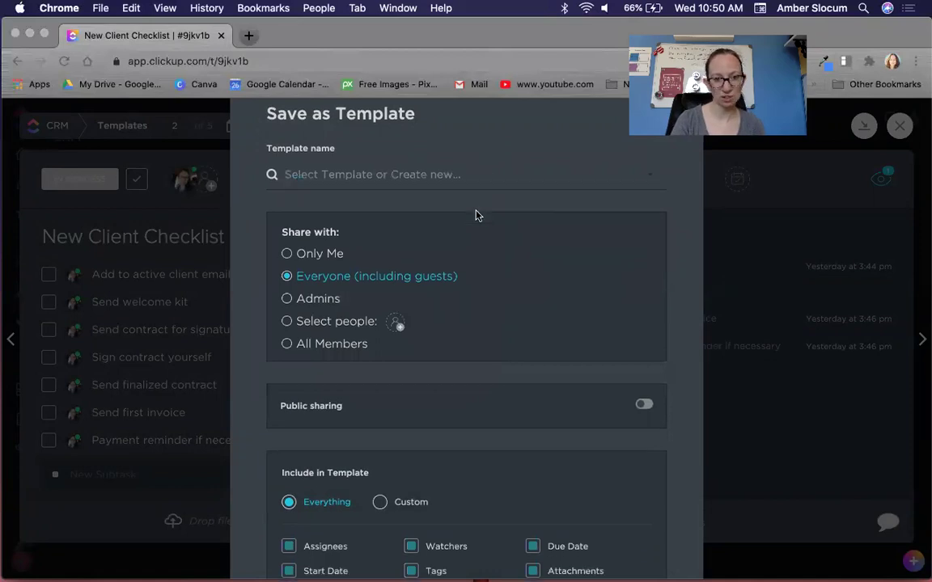
scroll(476, 215, down, 3)
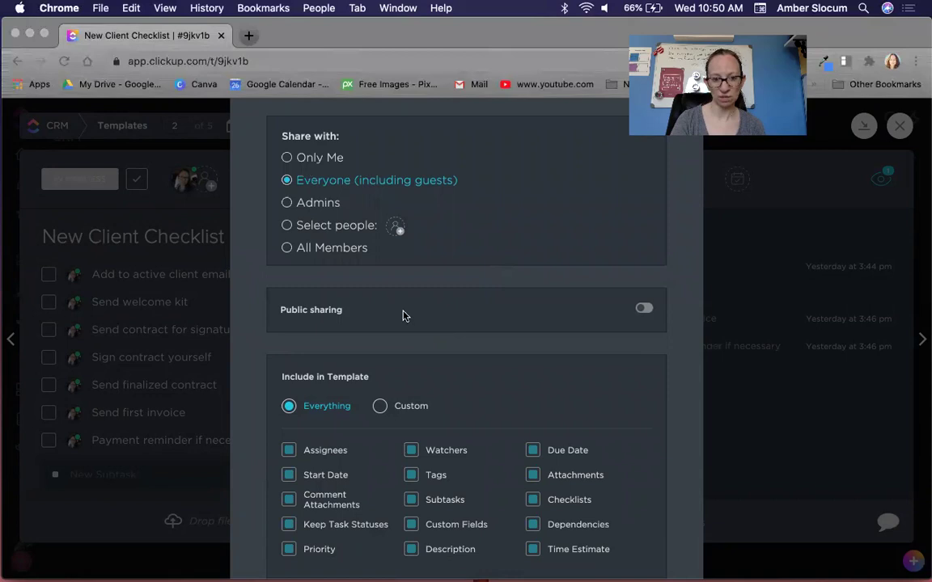
scroll(403, 315, down, 3)
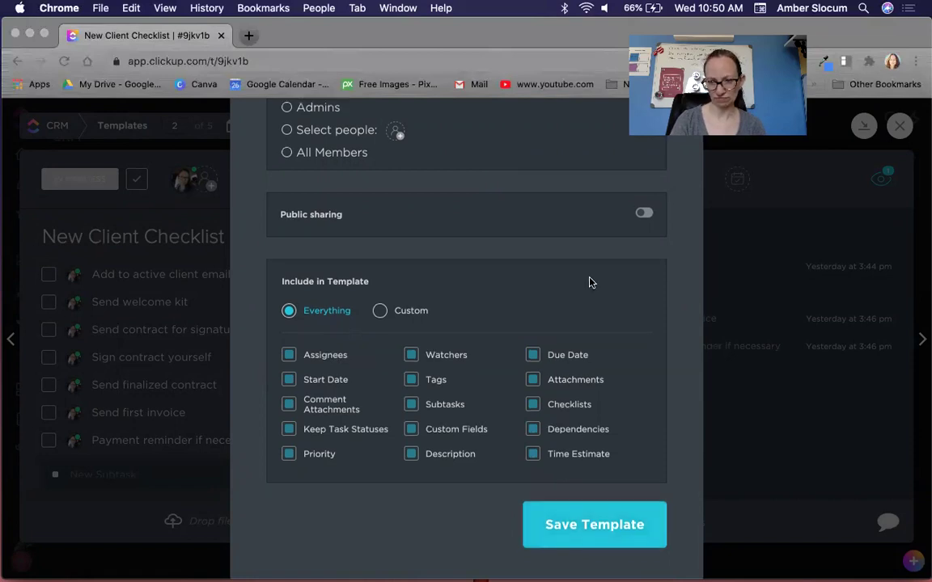
scroll(589, 281, up, 5)
click(658, 174)
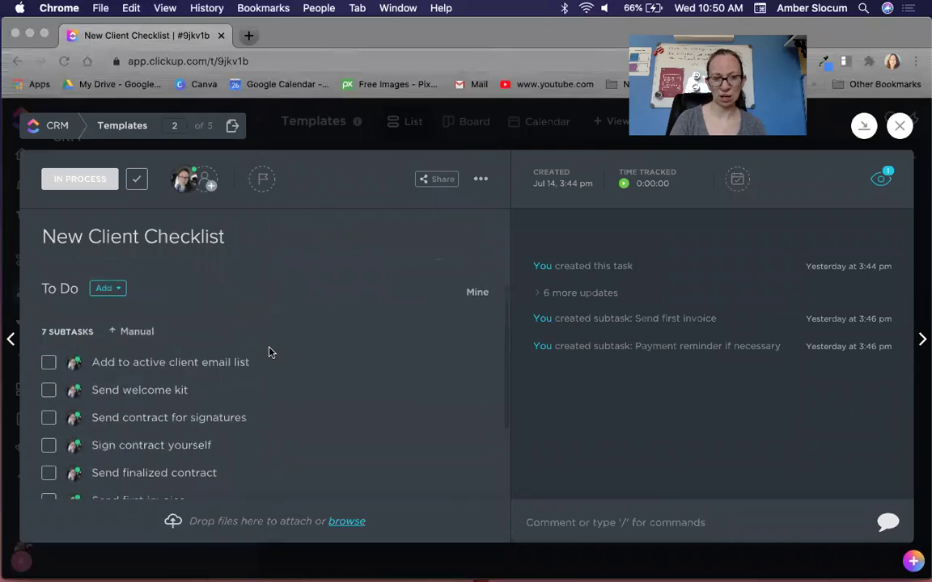
Step: Return to the Templates list and view the actions available for the New Client Checklist task
click(900, 127)
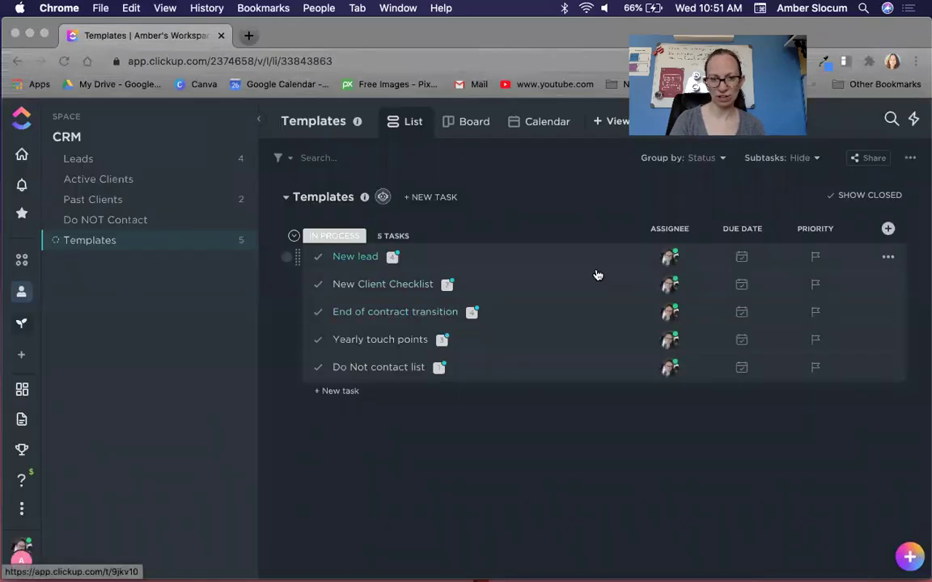
click(887, 287)
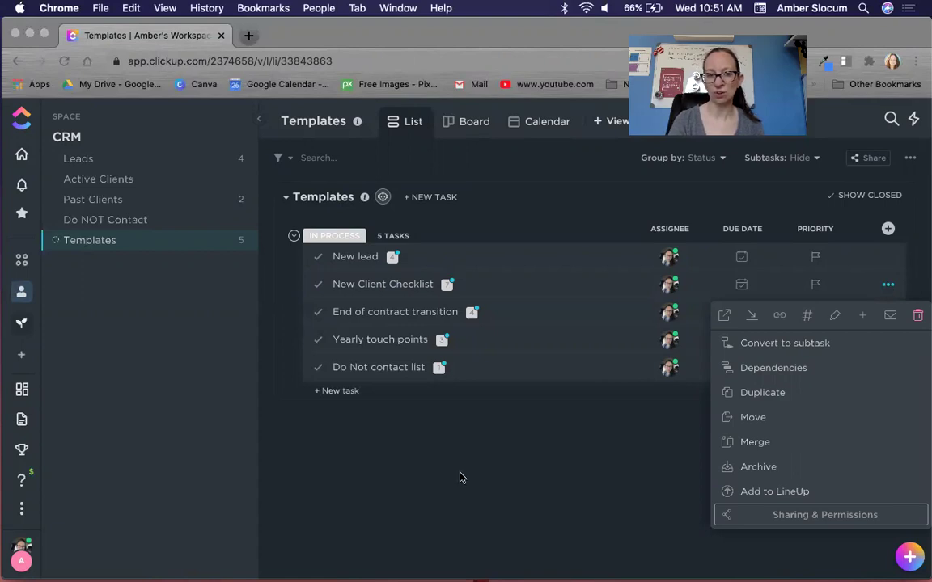
click(413, 423)
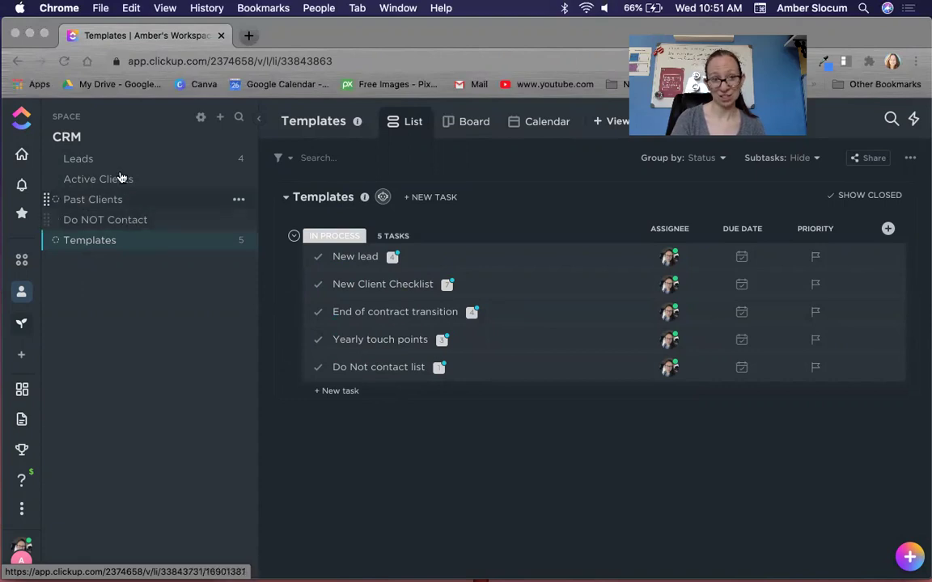
Step: Open the Leads list and set the first lead's status to In Progress
click(80, 162)
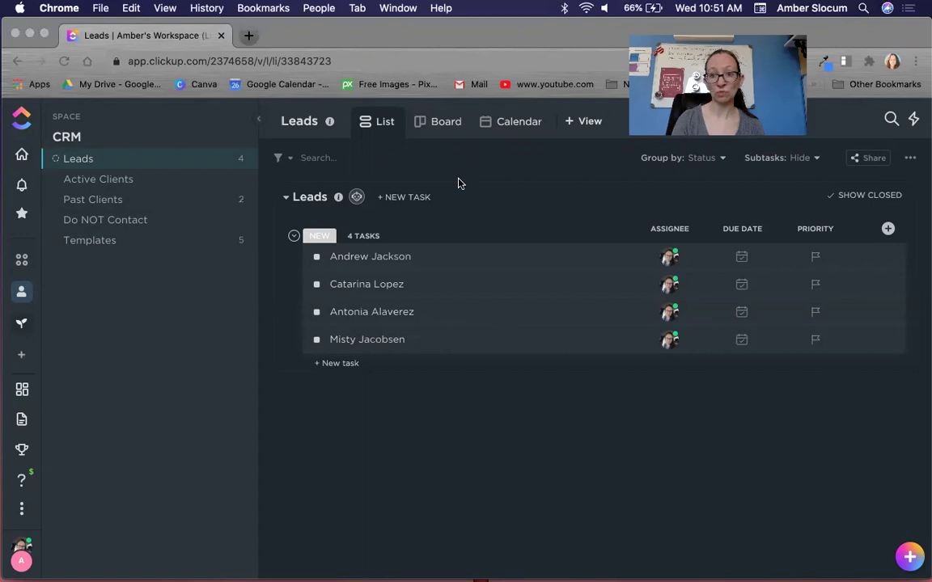
click(317, 258)
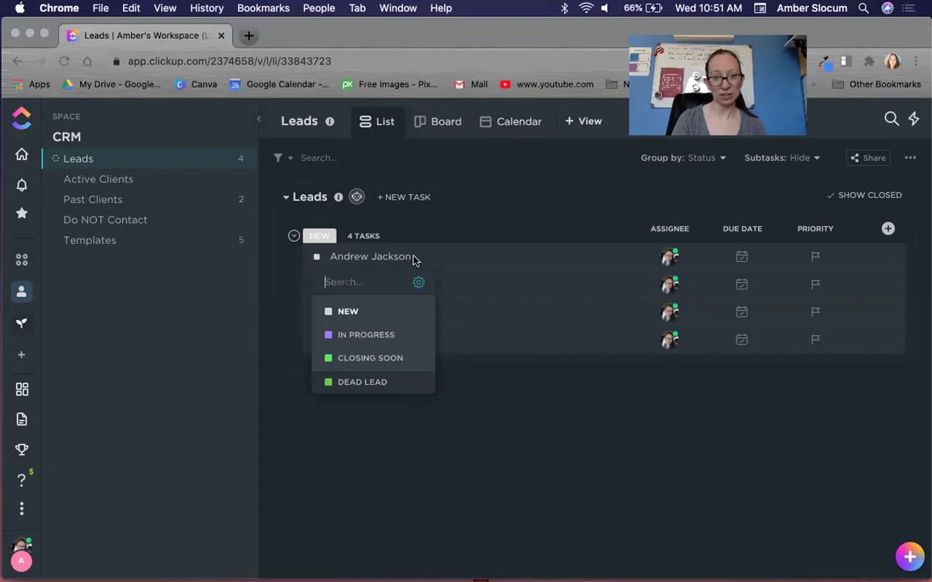
click(363, 338)
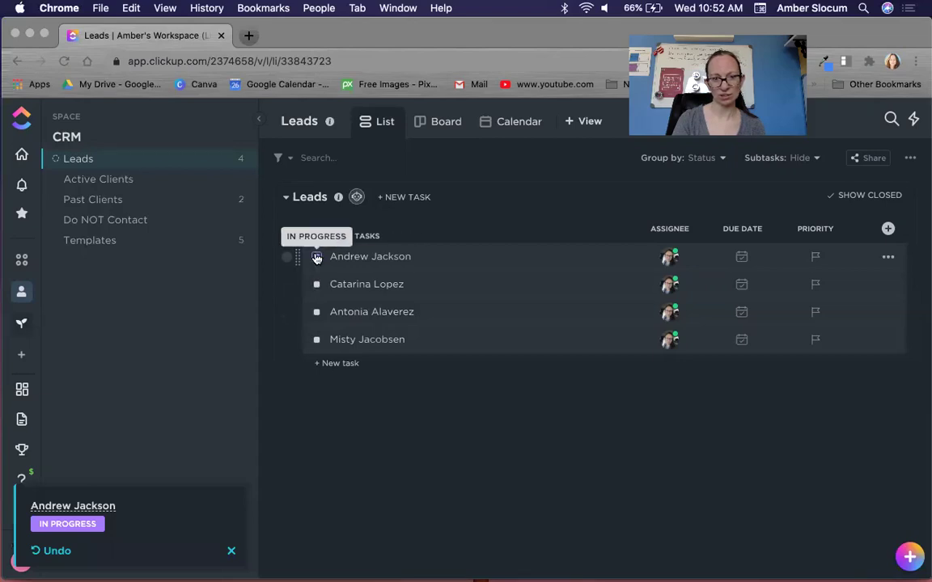
Step: Switch the first lead's status back to New, and set it to In Progress again
click(316, 284)
click(330, 311)
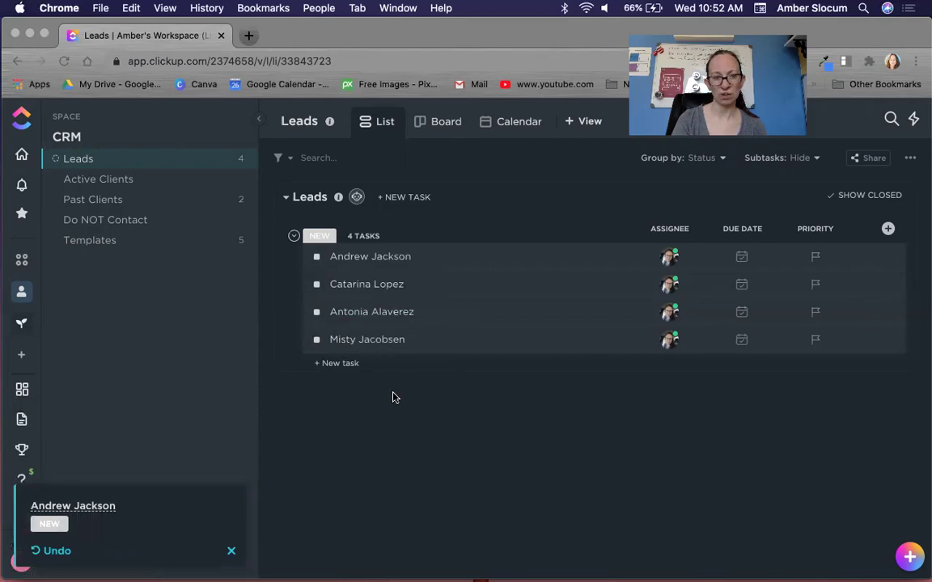
click(317, 259)
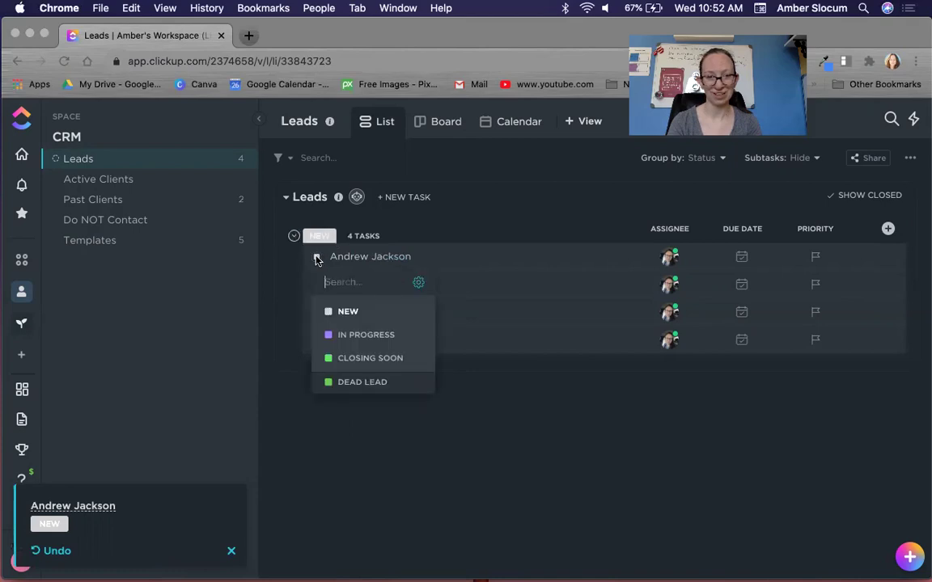
click(349, 337)
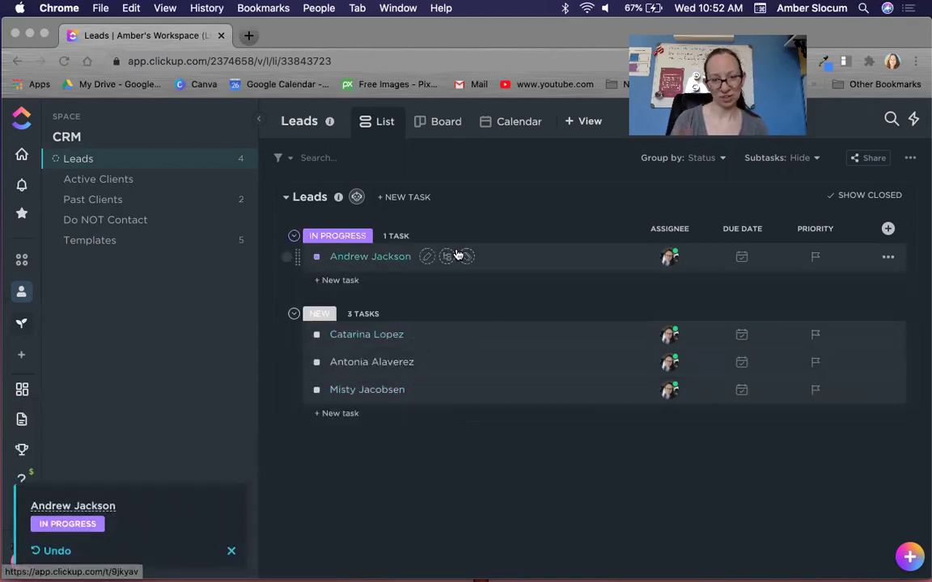
Step: Set the status of the first lead in the New group to Closing Soon
click(316, 335)
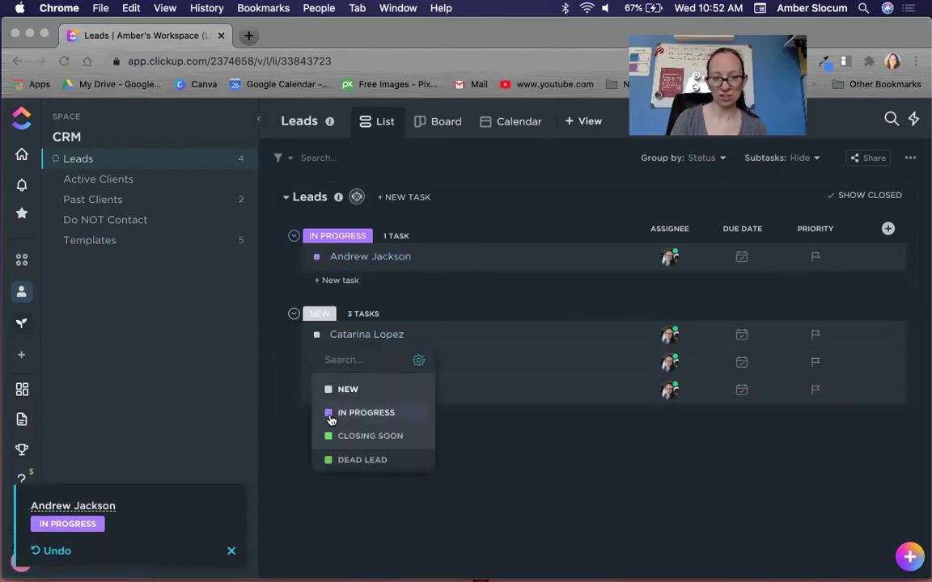
click(350, 437)
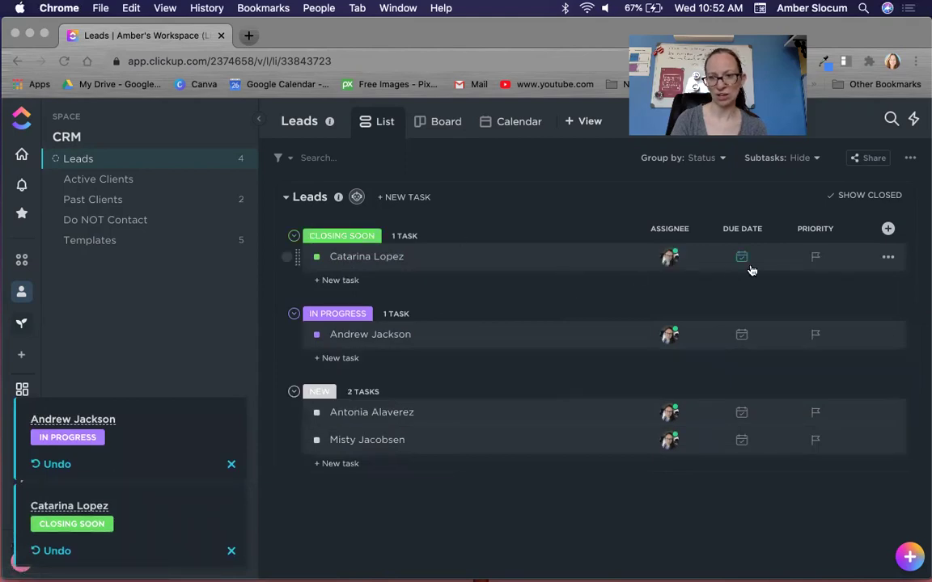
Step: Set the due date of the In Progress lead to Friday, July 17, 2020 at 10:00 am
click(742, 336)
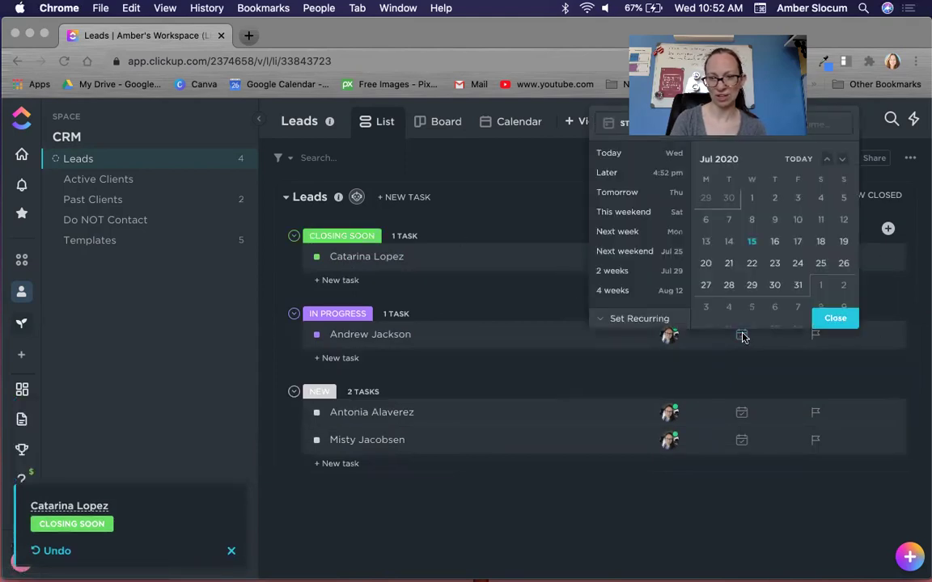
click(798, 243)
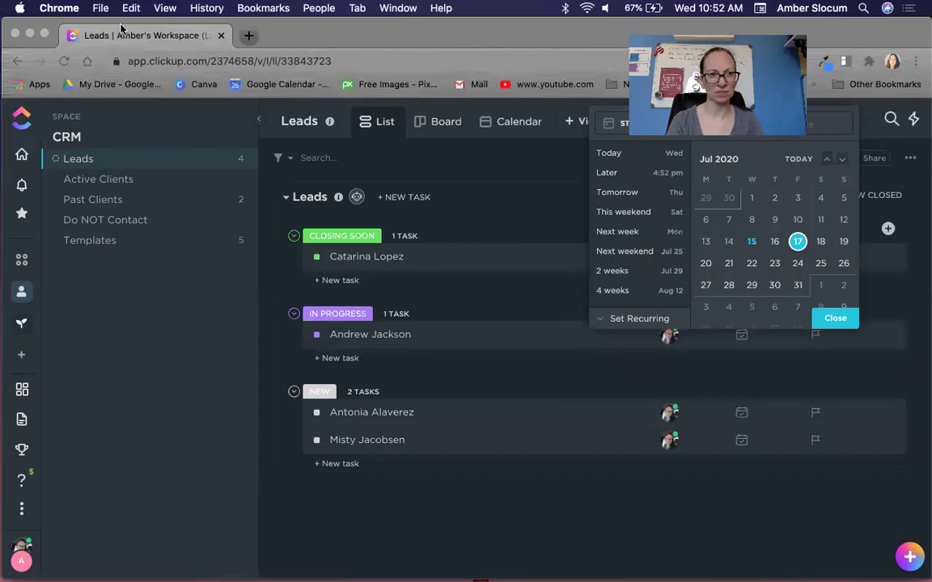
click(788, 124)
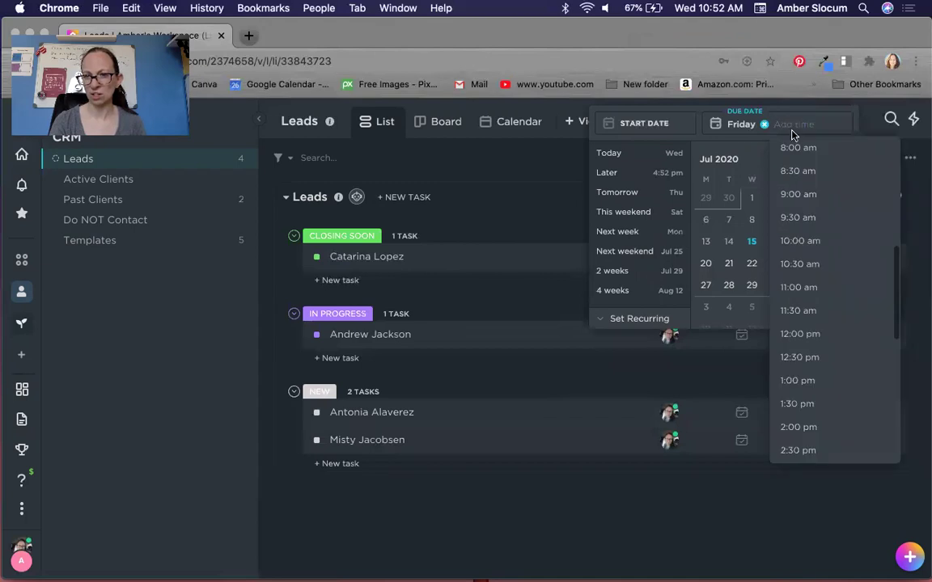
click(805, 241)
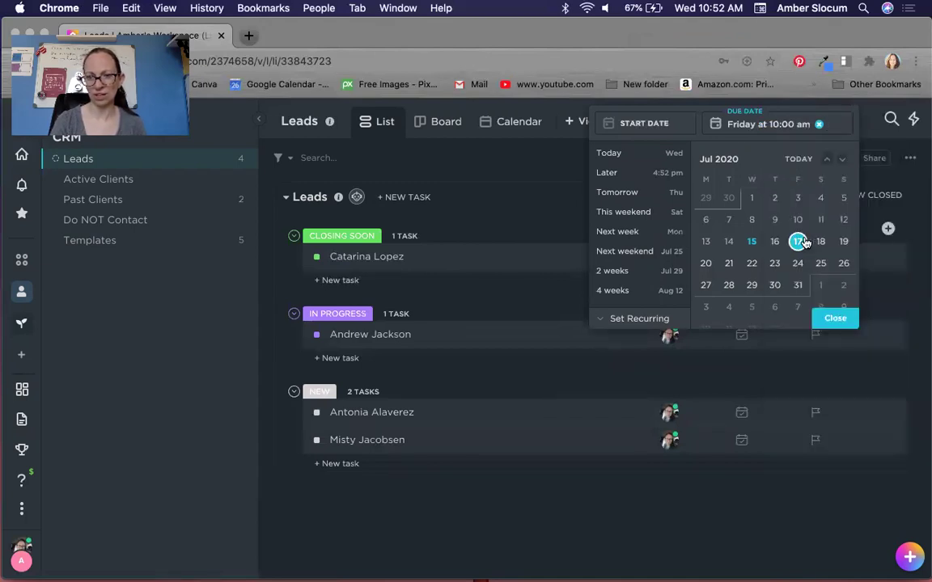
click(833, 319)
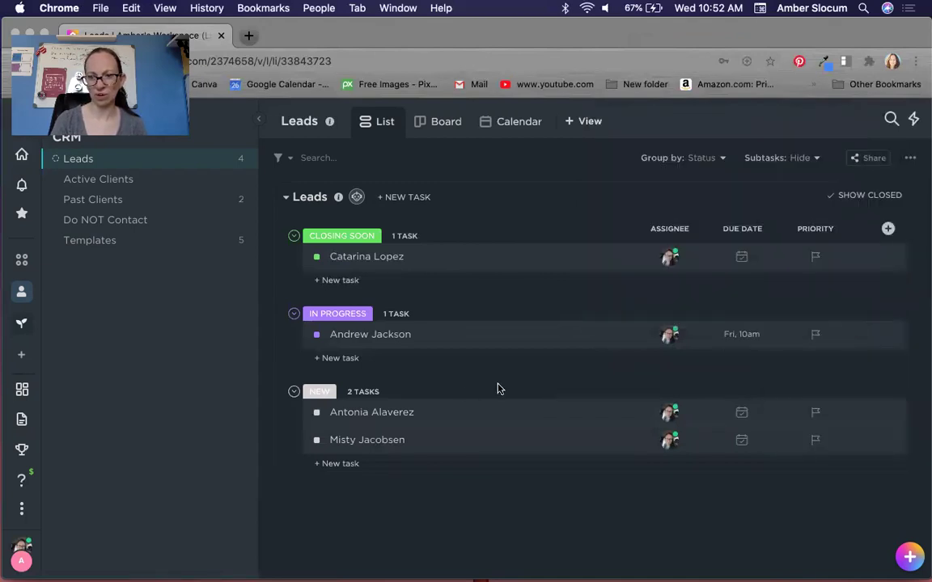
Step: View the leads in the Calendar view and across the status columns of the Board view
click(500, 123)
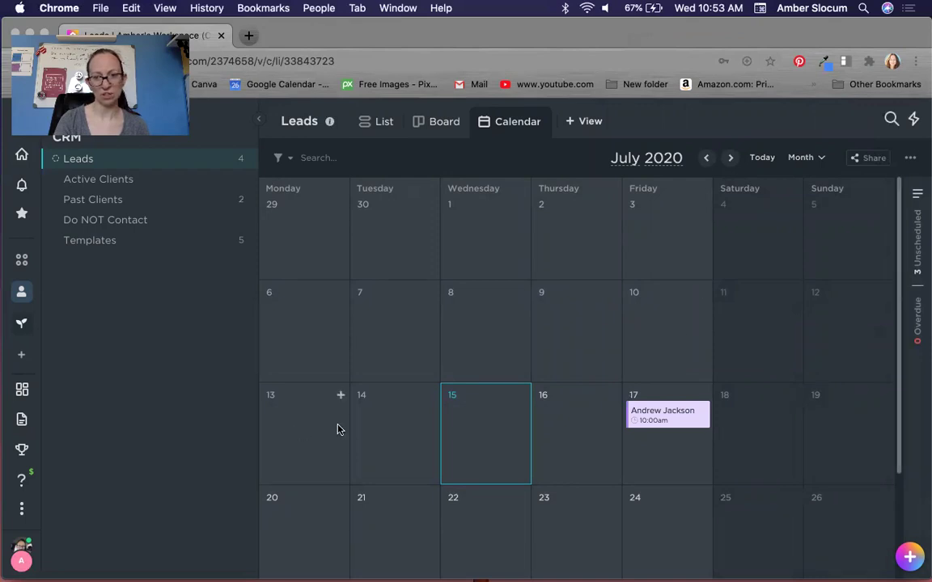
click(441, 128)
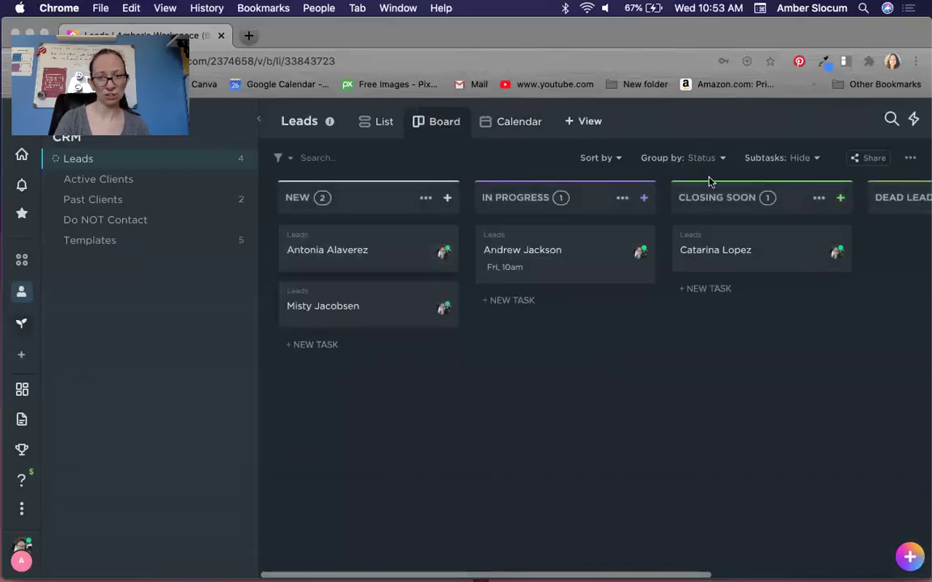
scroll(701, 205, right, 5)
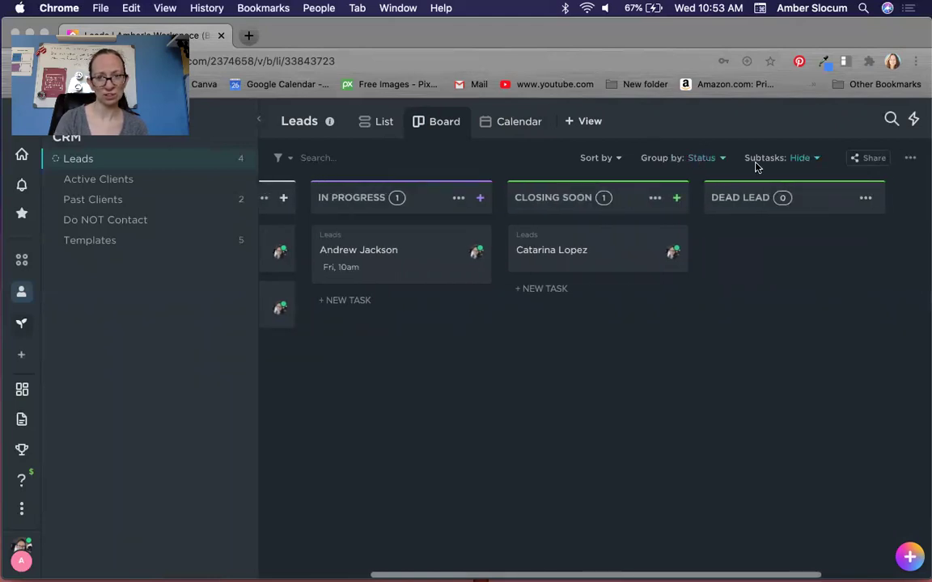
Step: Show the board's subtasks as separate tasks, and discard the layout change by reloading the view
click(817, 159)
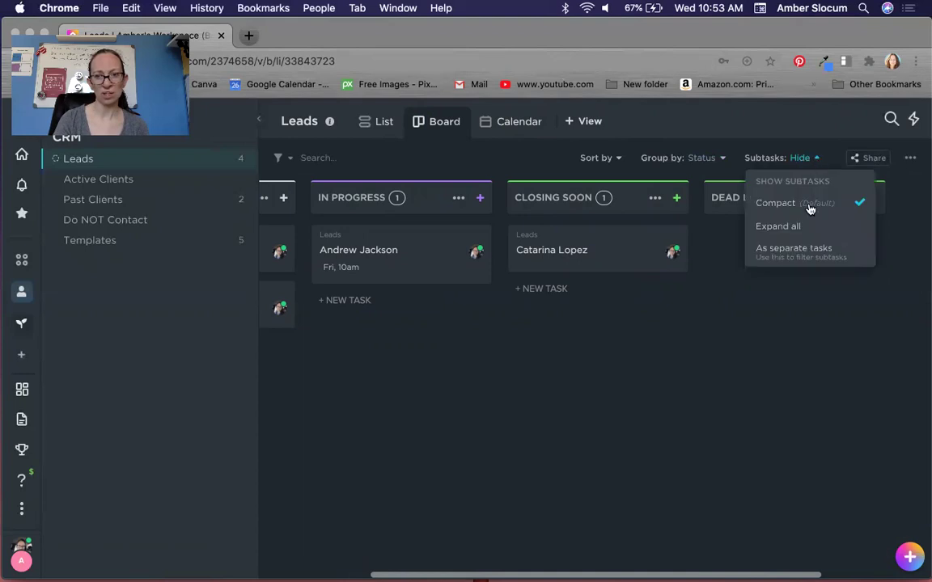
click(797, 253)
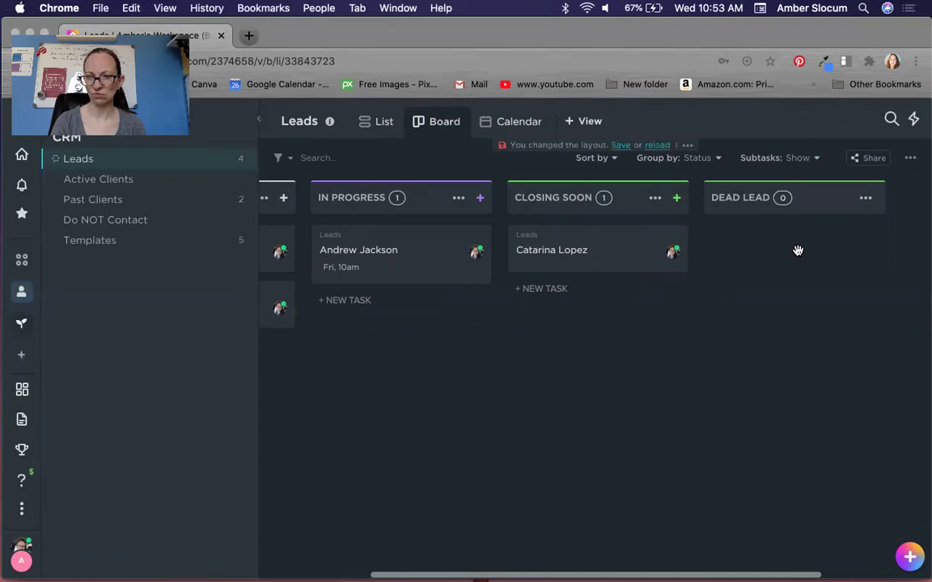
scroll(780, 296, left, 3)
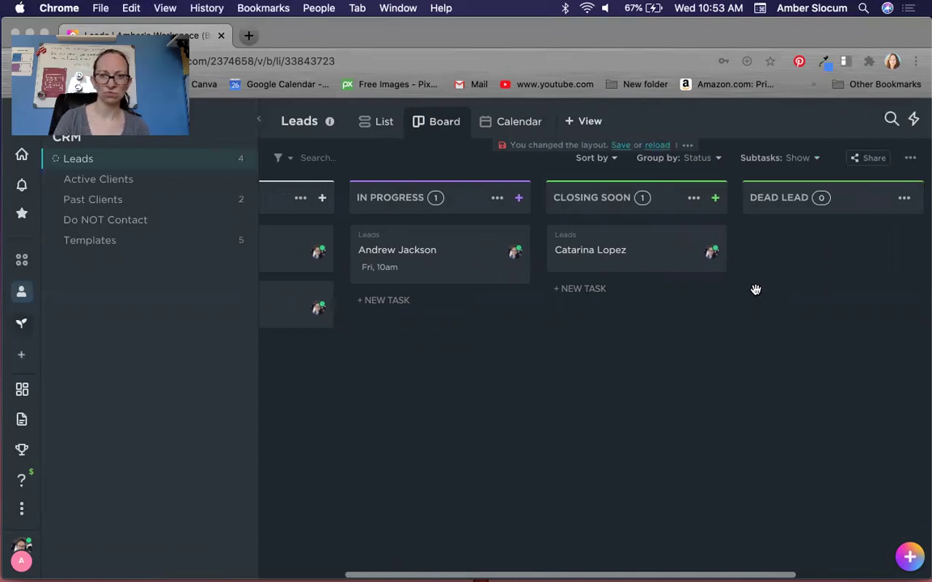
click(655, 146)
scroll(559, 300, left, 3)
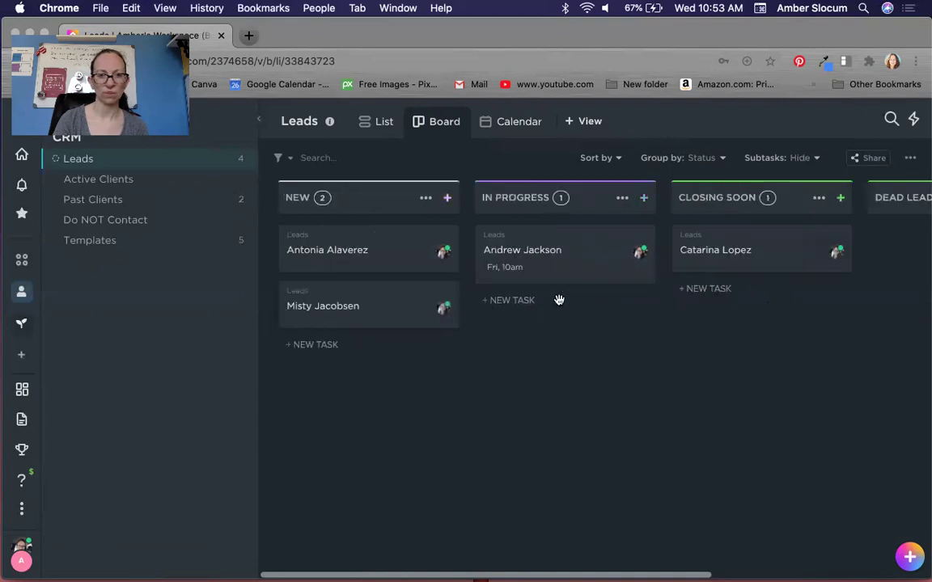
Step: Open the Calendar view's task list and check both the overdue and the unscheduled leads
click(508, 123)
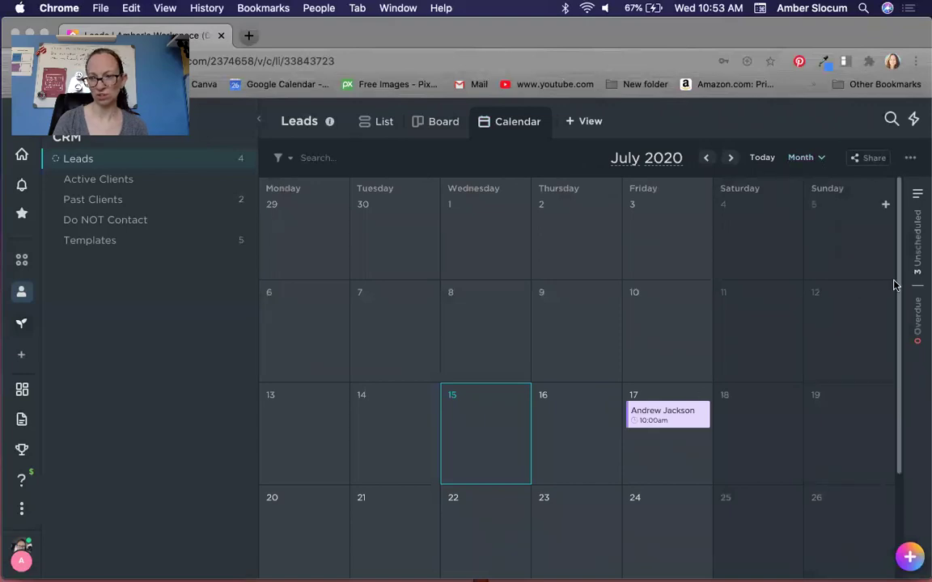
click(917, 194)
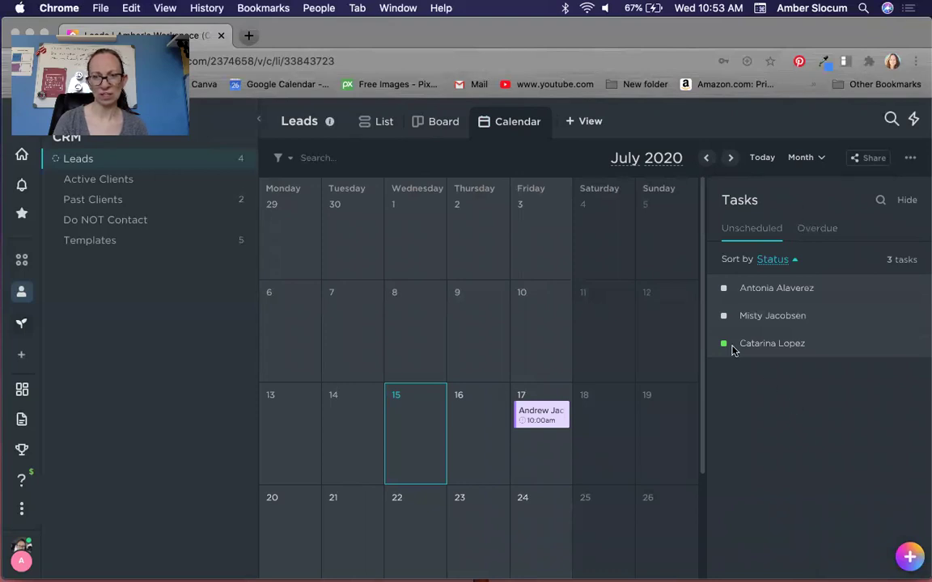
click(813, 231)
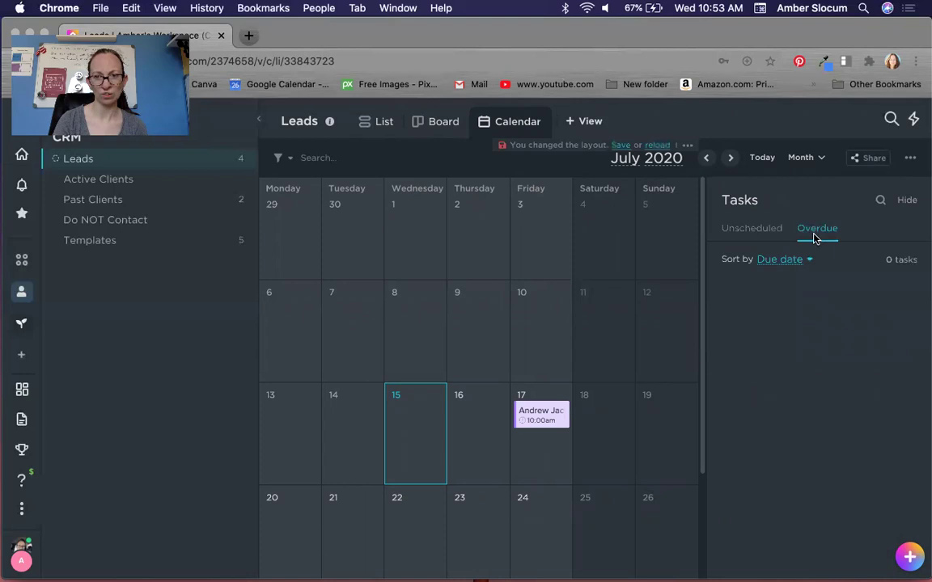
click(763, 231)
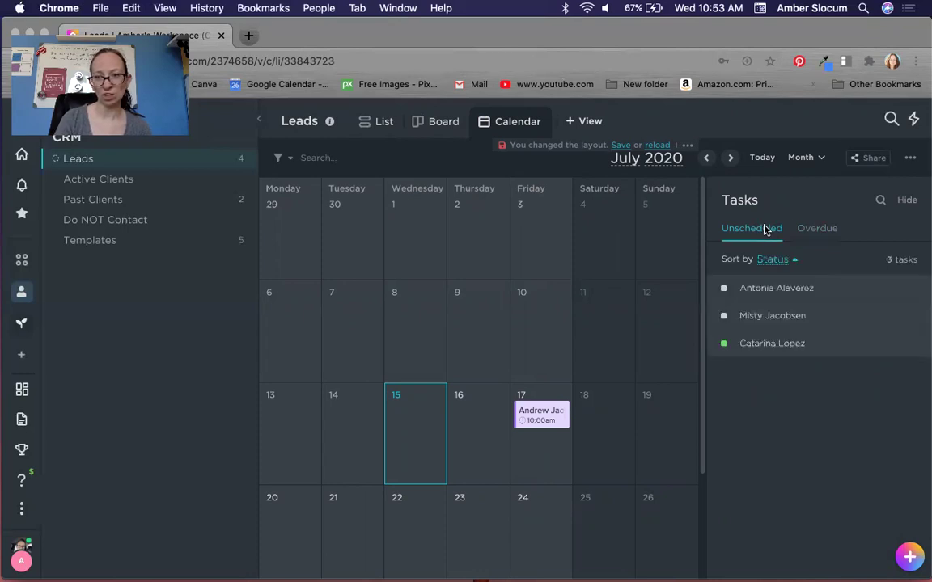
Step: Switch the leads calendar to the Week layout, and browse to the following week and back
click(817, 158)
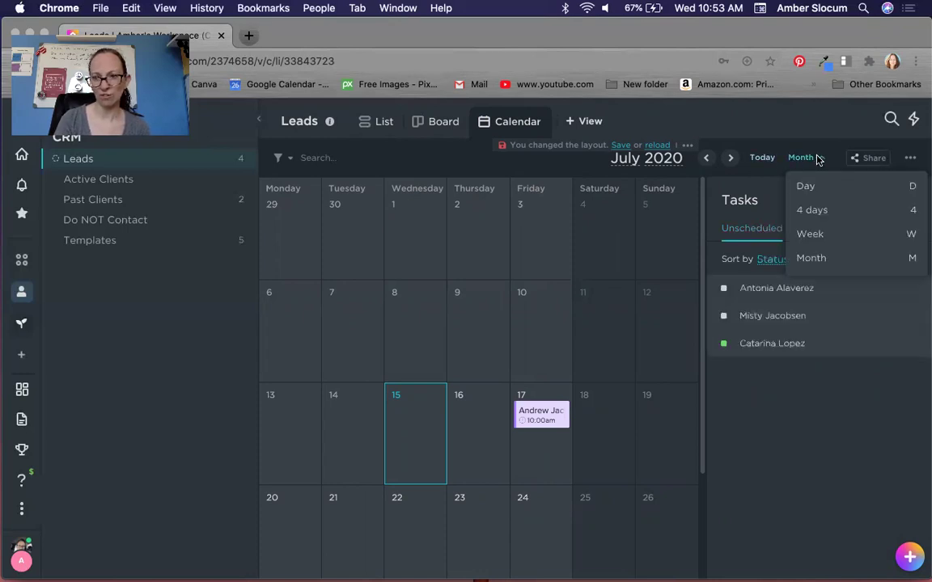
click(813, 234)
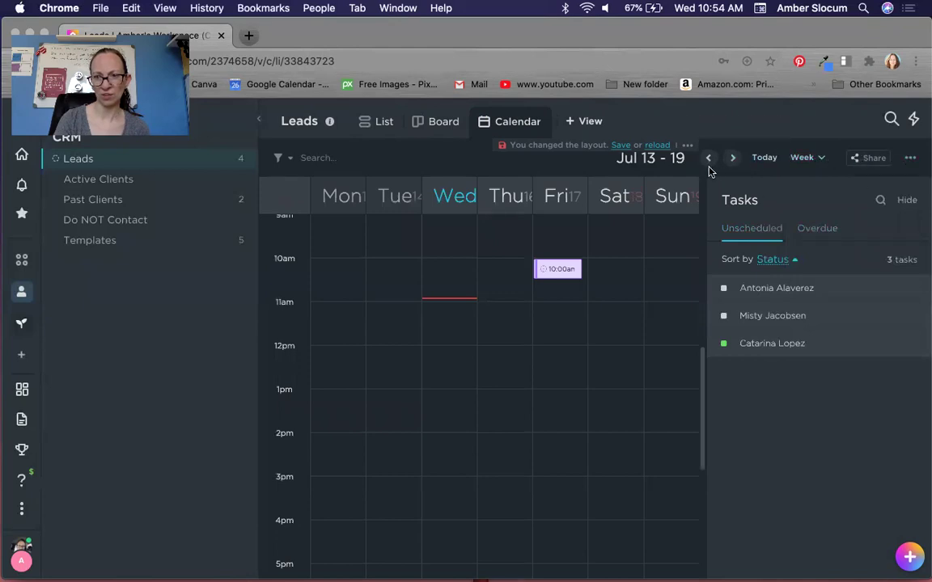
click(732, 158)
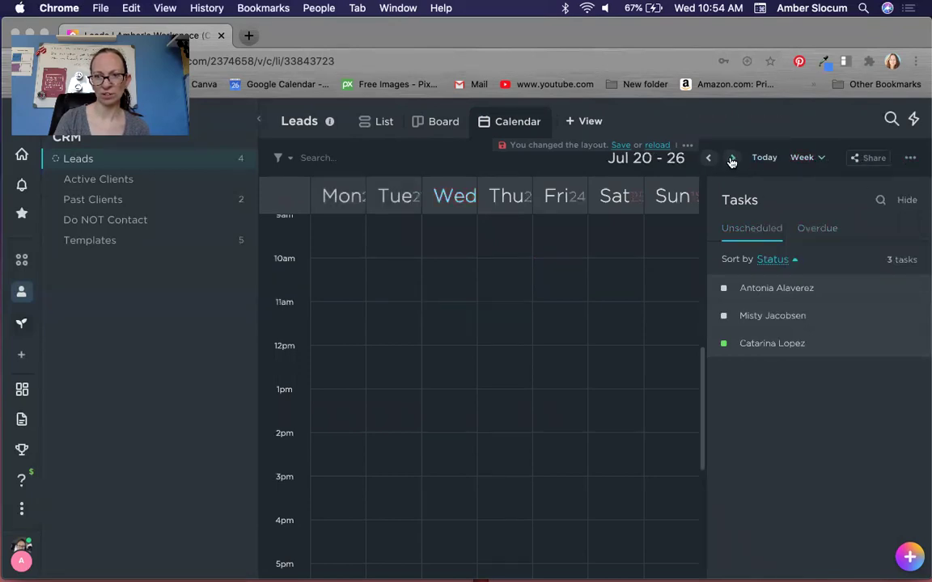
click(708, 158)
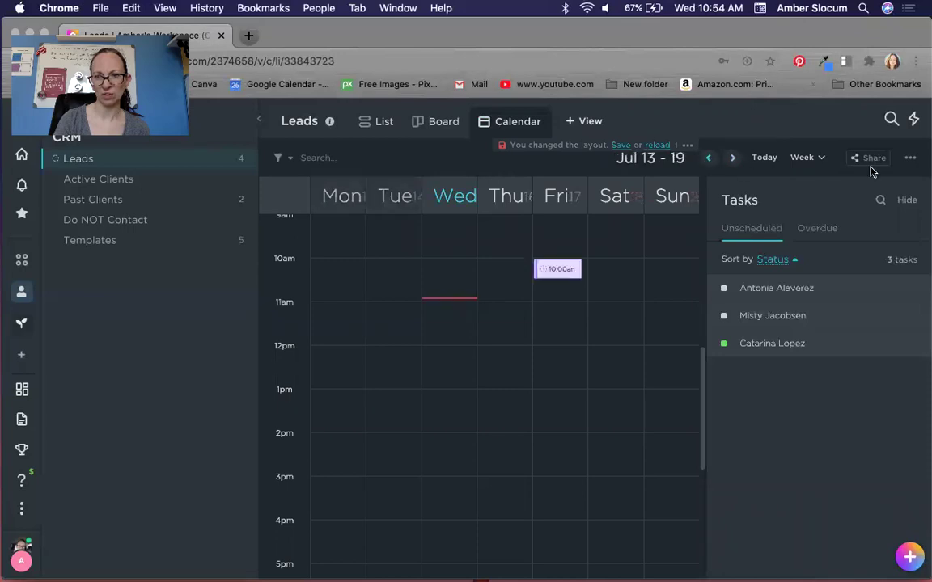
Step: Enable Show subtasks in the calendar settings and hide the list of unscheduled tasks
click(912, 158)
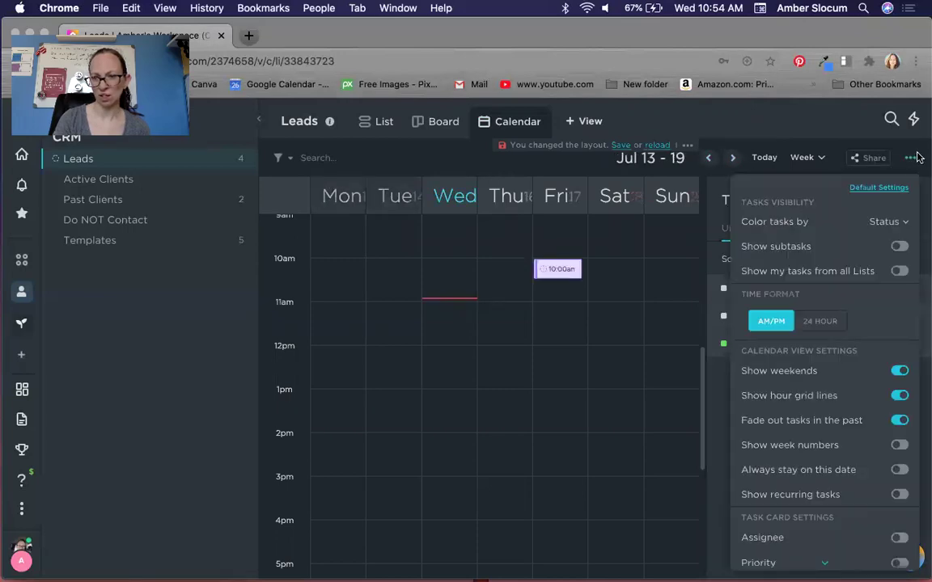
scroll(852, 346, down, 1)
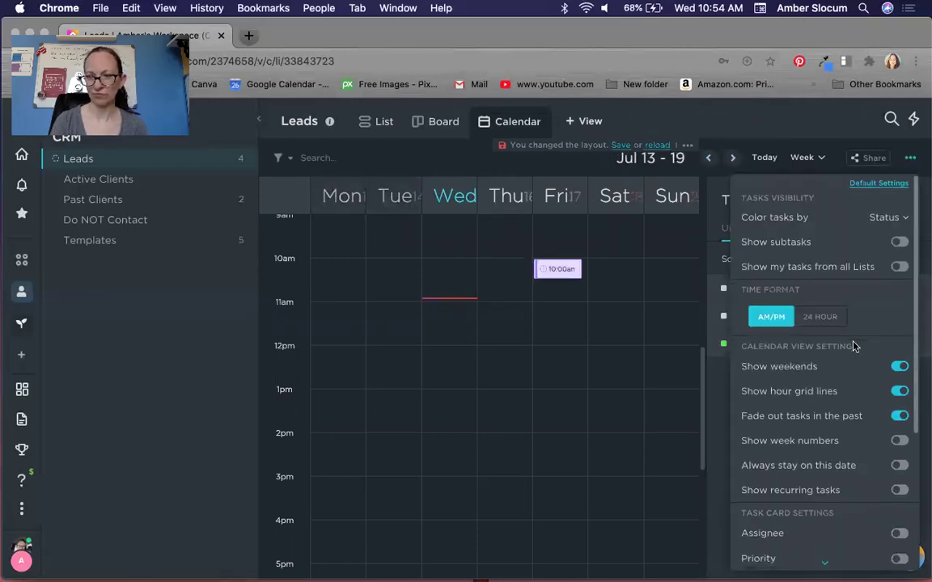
click(901, 235)
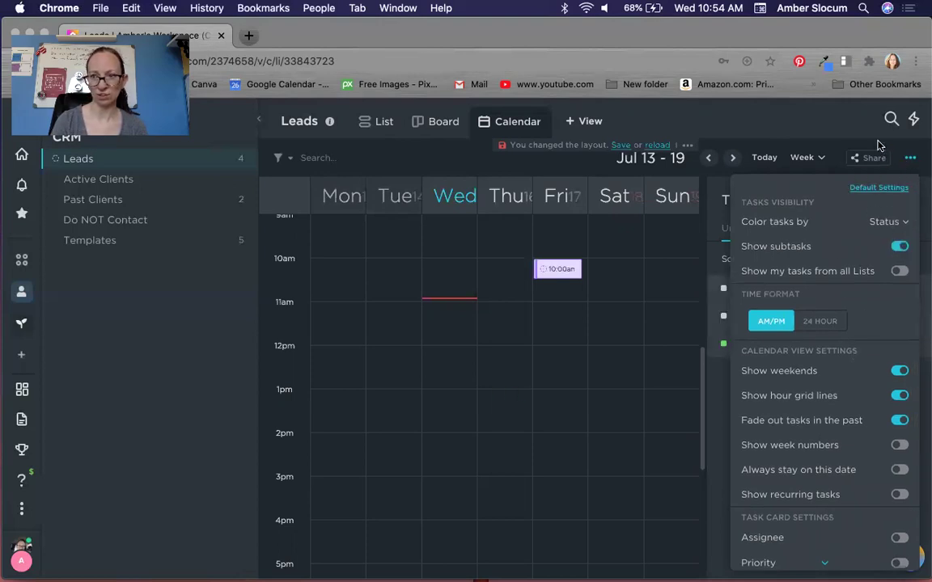
click(842, 138)
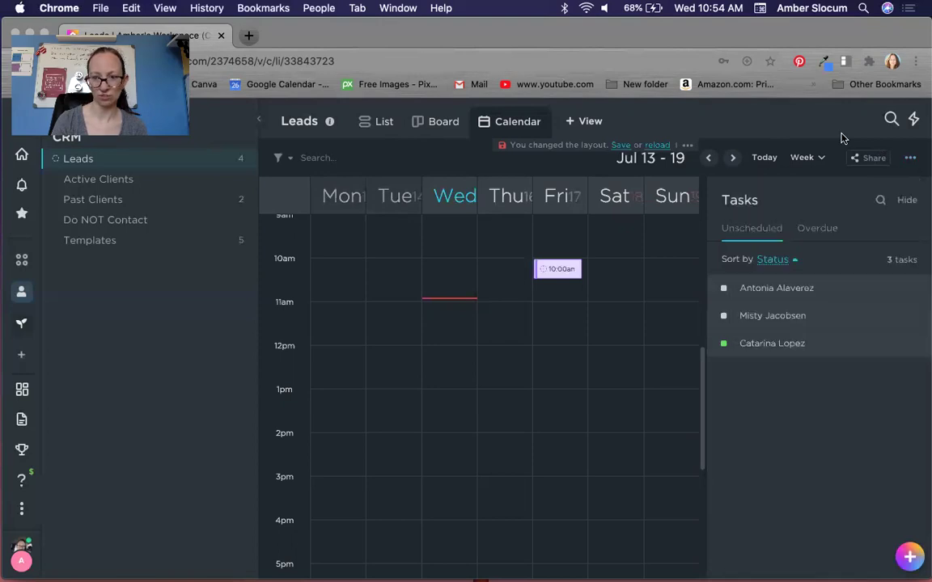
click(908, 202)
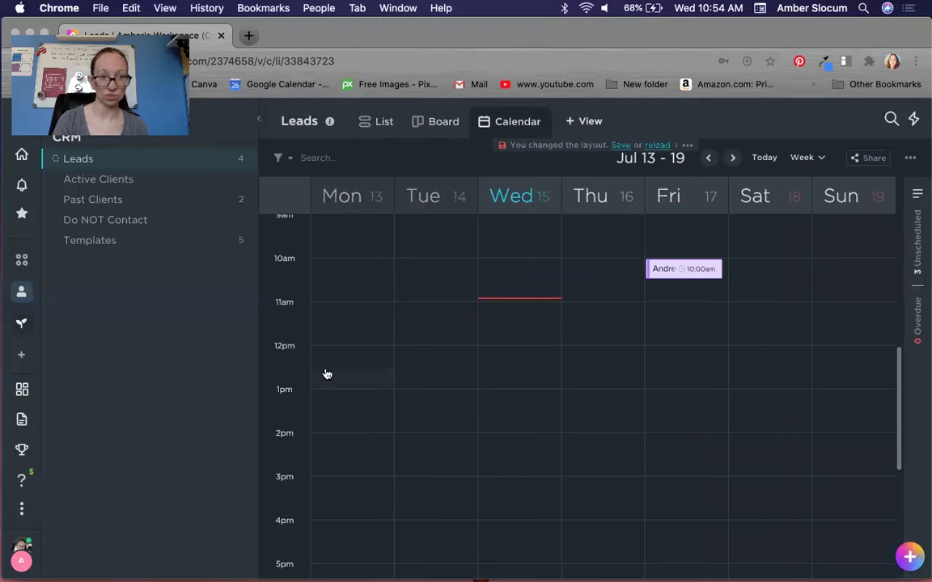
scroll(393, 329, up, 5)
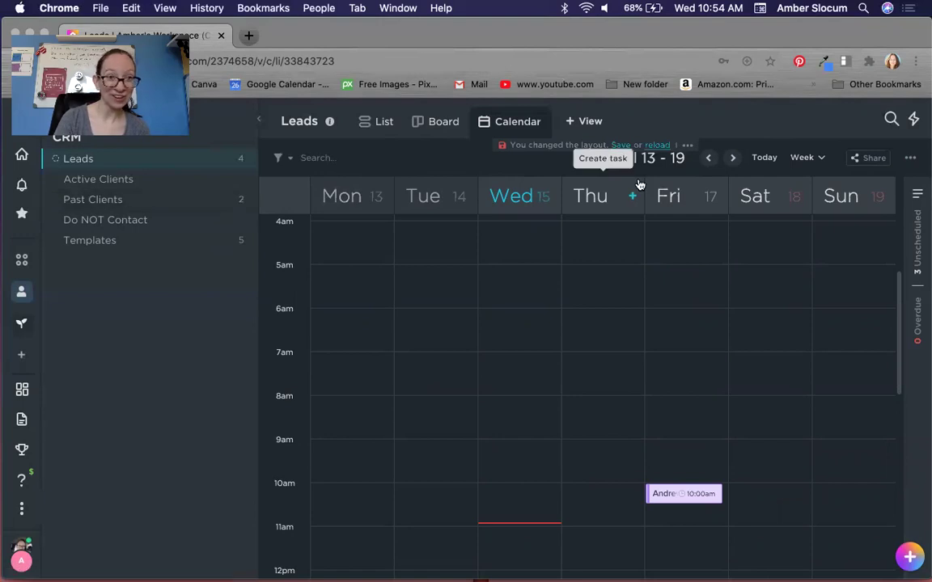
Step: Return to the Board view and try to move the first New lead to the Dead Lead column
click(444, 123)
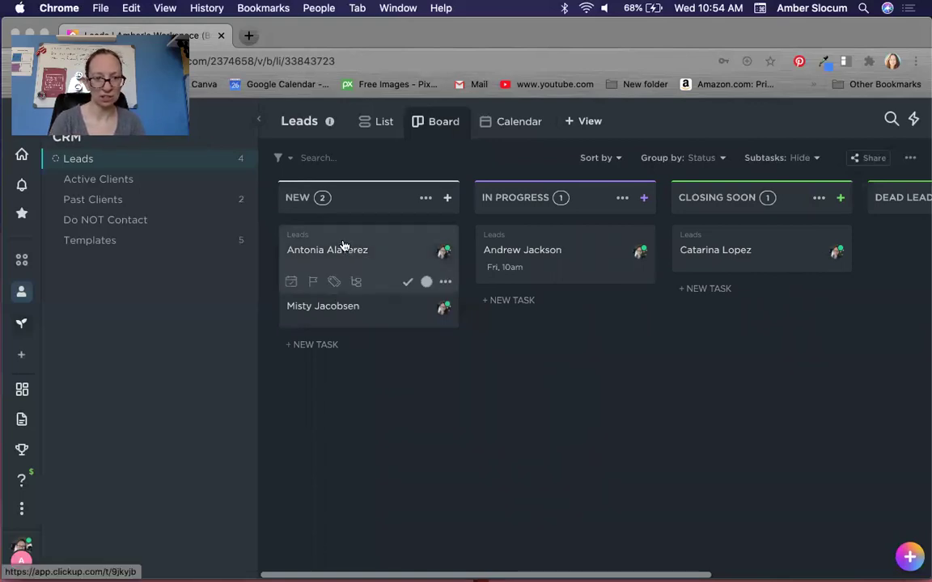
drag(344, 245, 849, 219)
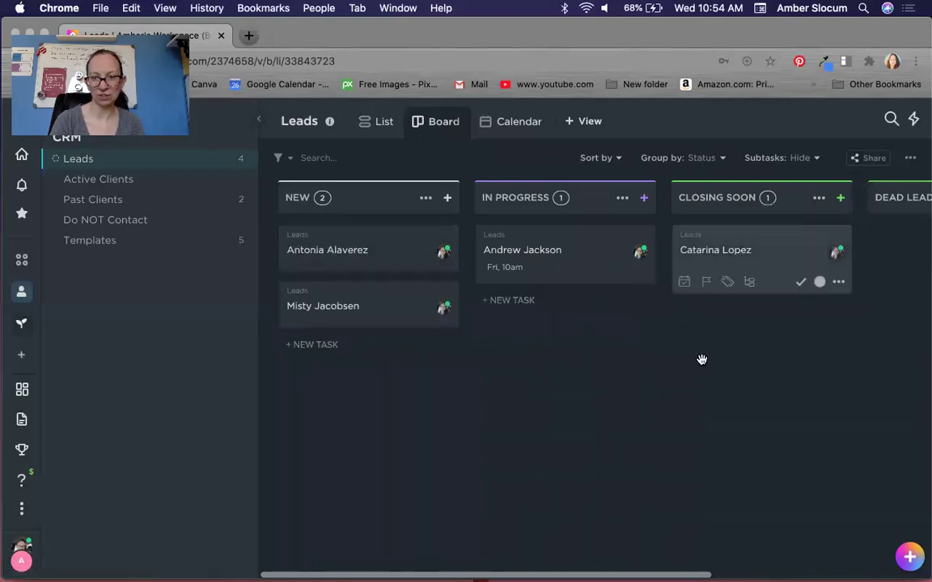
scroll(701, 359, right, 5)
scroll(701, 360, left, 5)
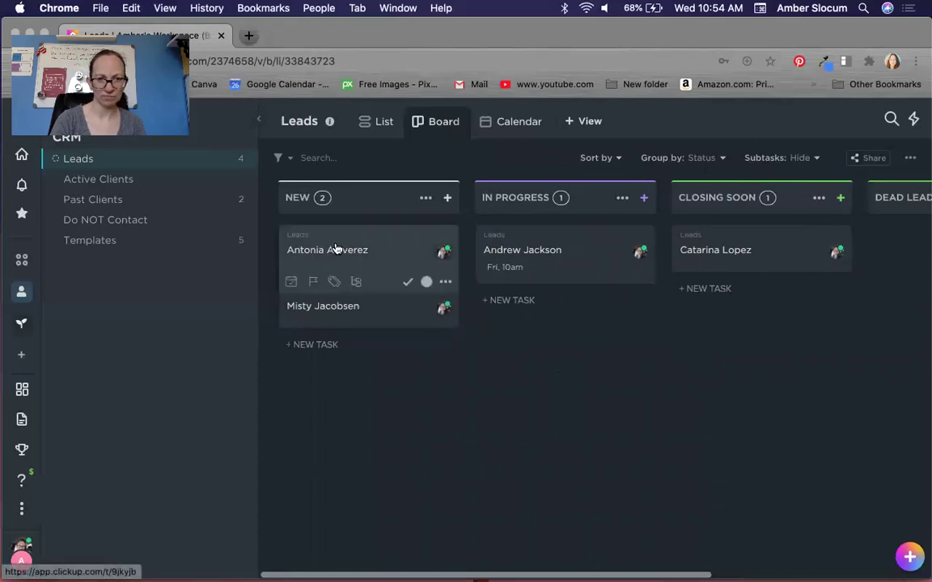
Step: Open the first New lead's task and advance its status through In Progress and Closing Soon to Dead Lead
click(446, 283)
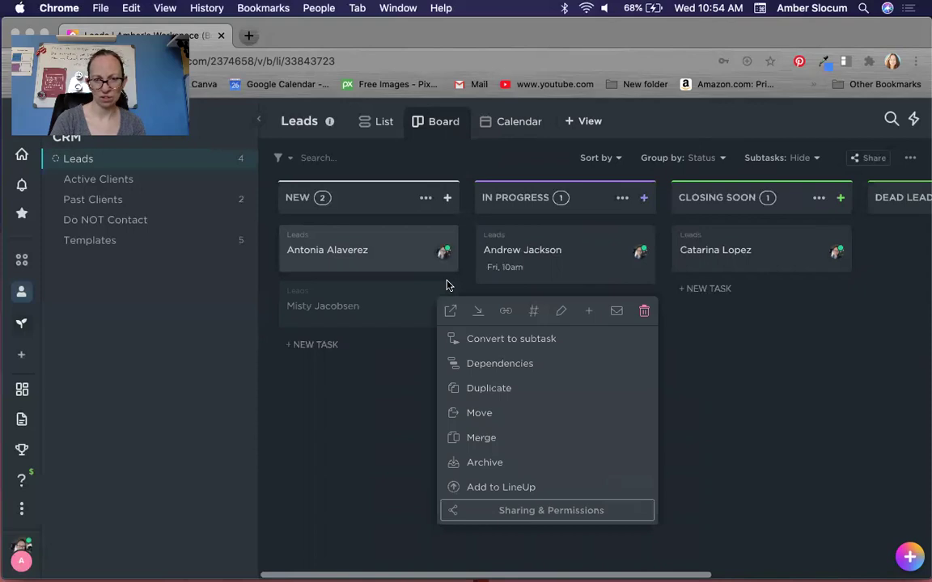
click(443, 283)
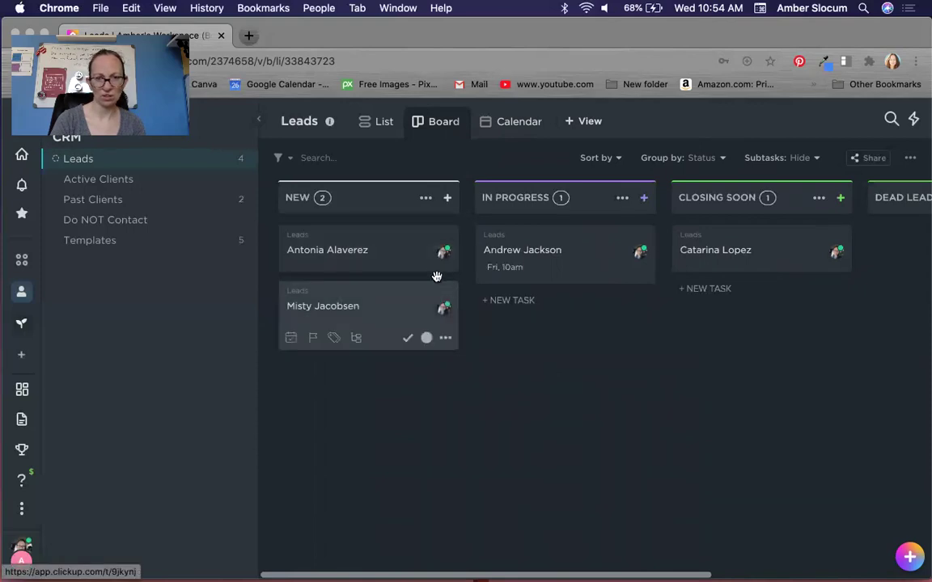
click(340, 252)
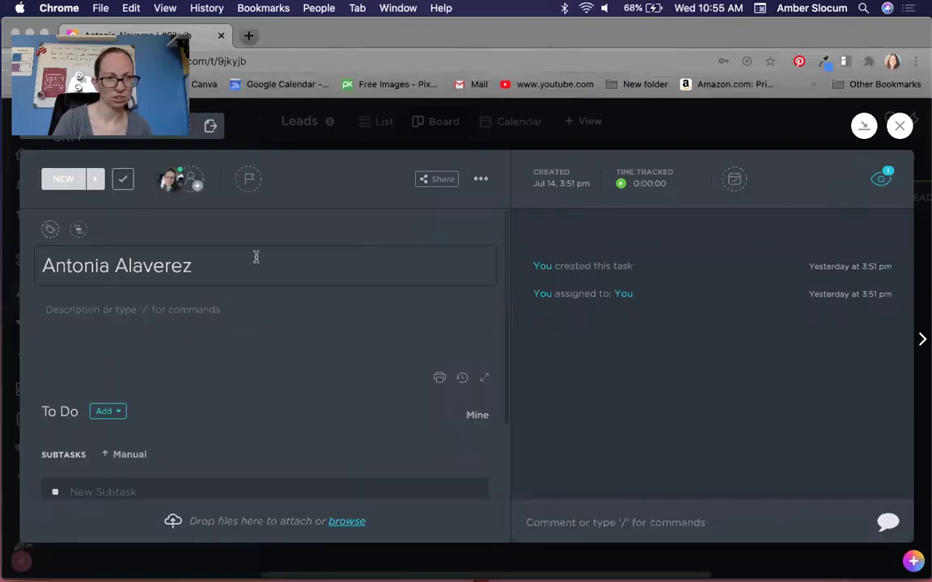
click(94, 179)
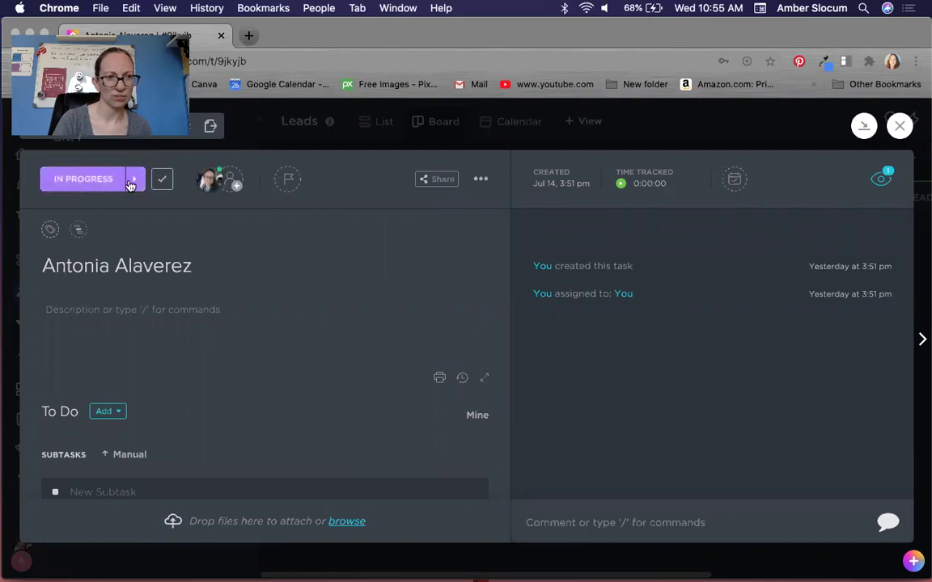
click(132, 181)
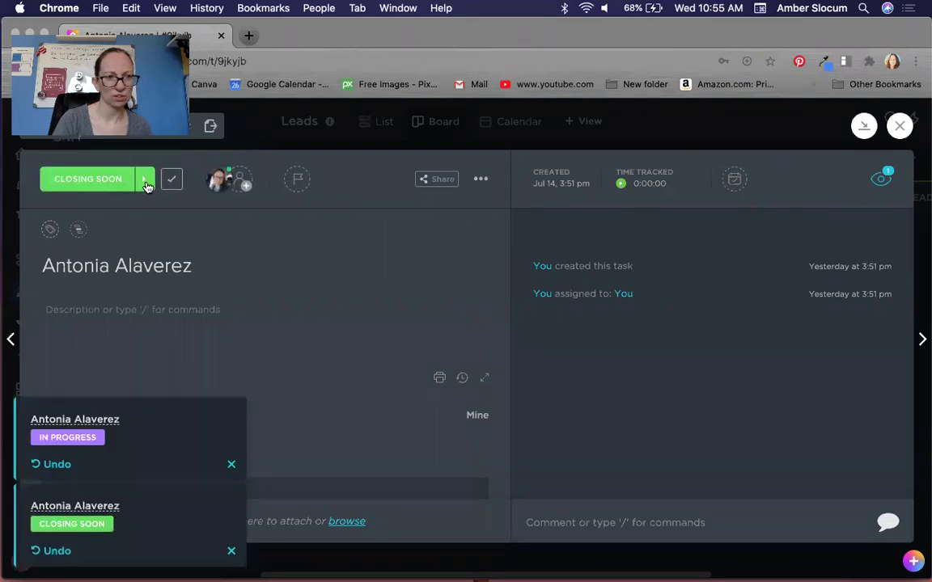
click(146, 183)
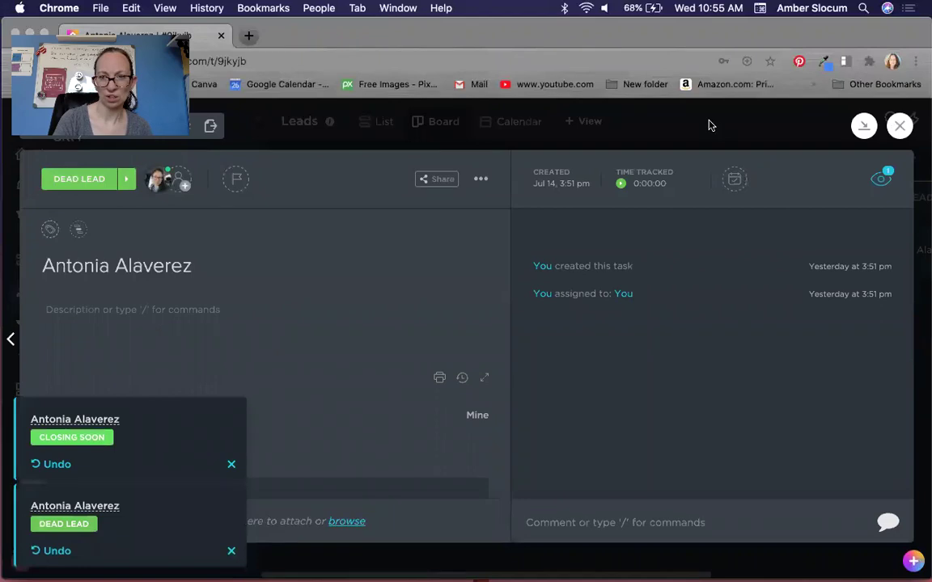
Step: Close the lead's task and check the Closing Soon and Dead Lead columns on the board
click(738, 125)
scroll(619, 240, right, 4)
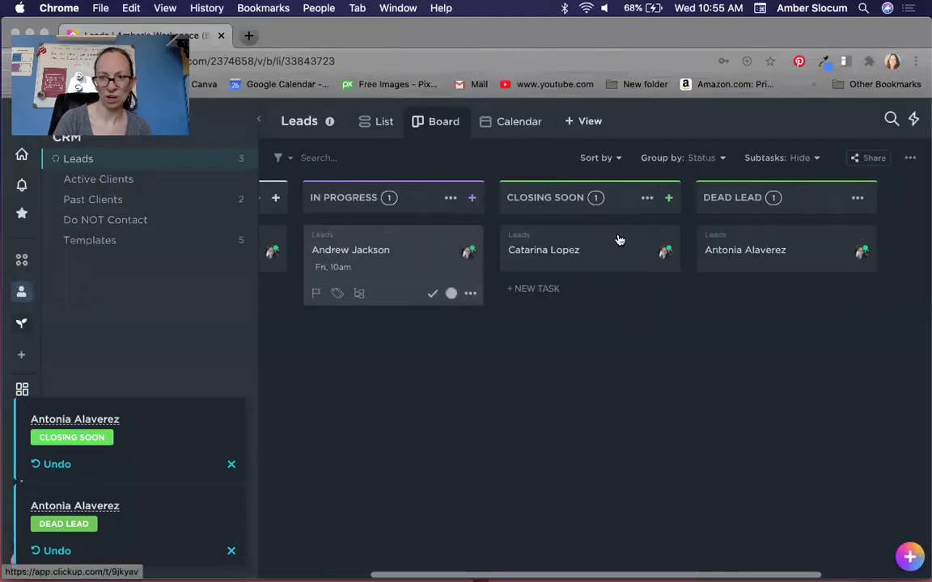
scroll(619, 240, right, 2)
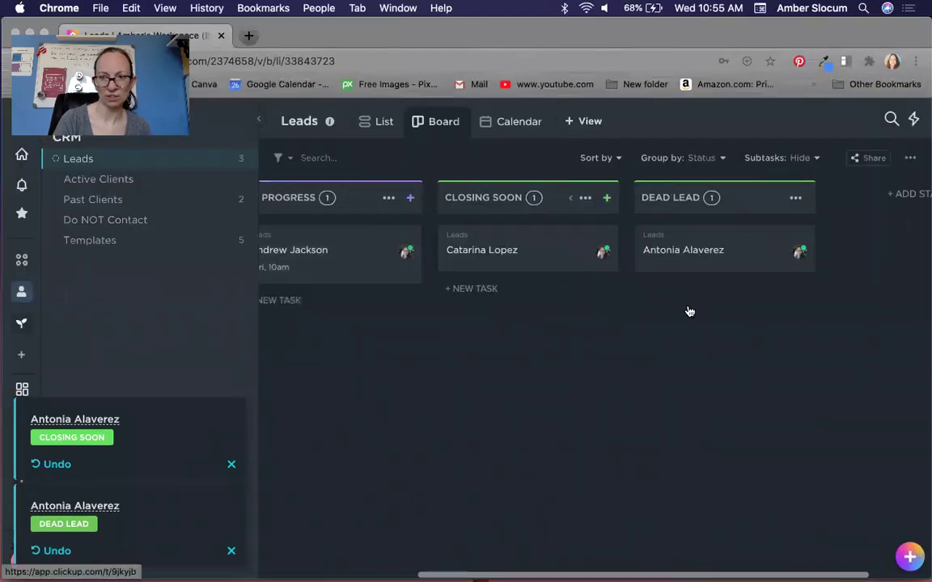
Step: Show the leads in List view, look at the subtask and grouping options, and briefly display the closed leads
click(375, 123)
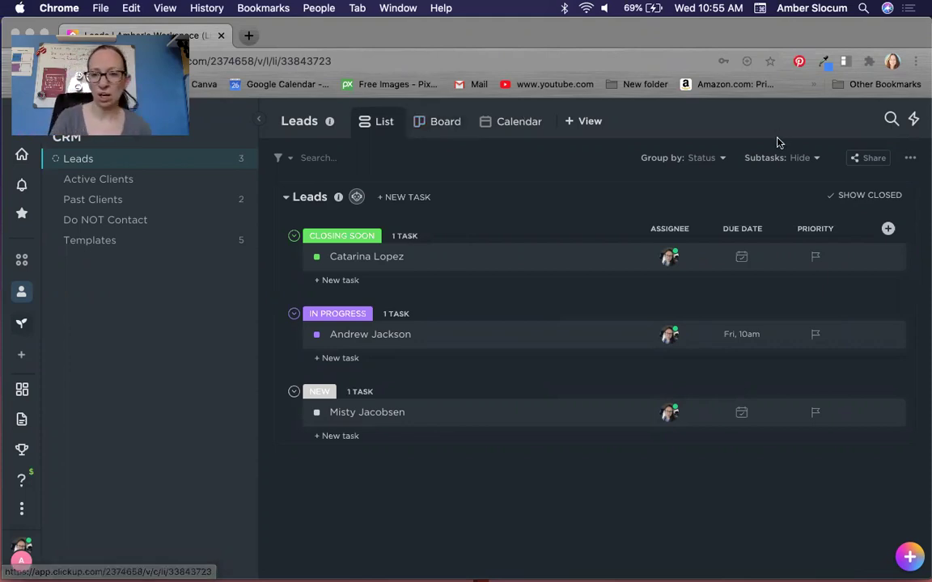
click(810, 159)
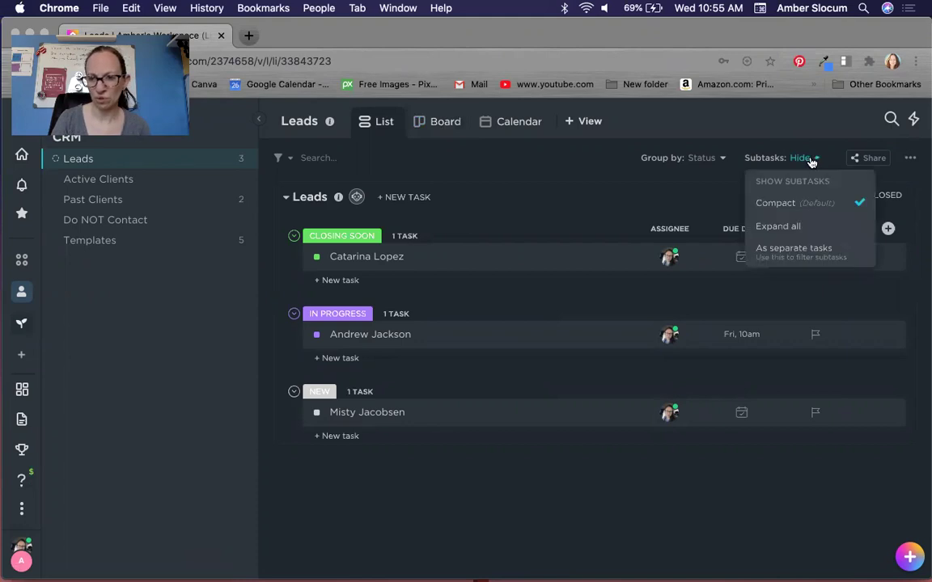
click(703, 156)
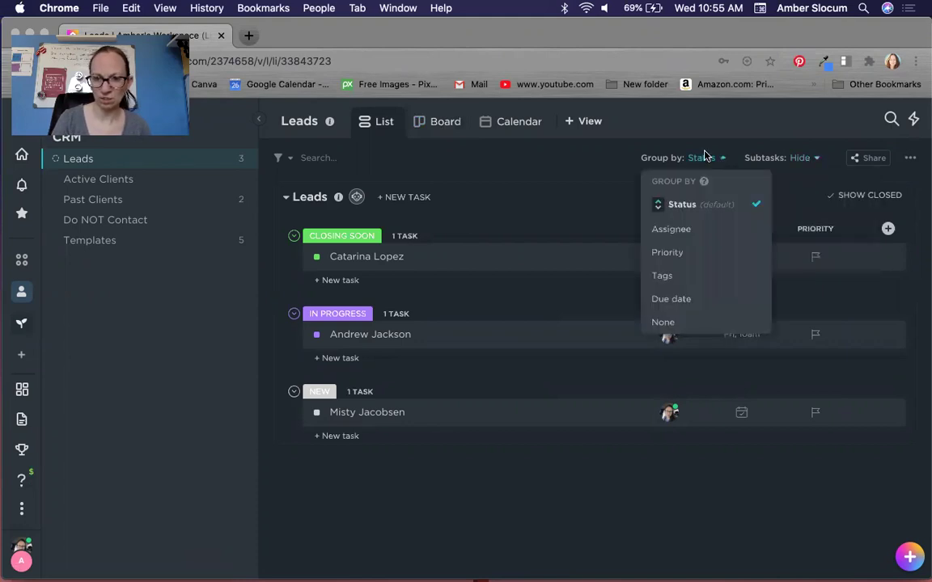
click(911, 162)
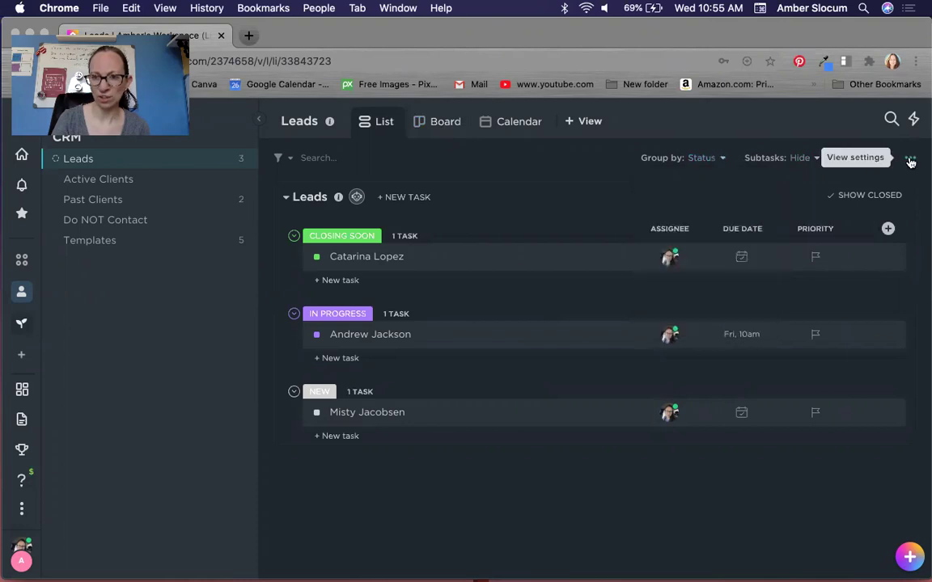
click(863, 196)
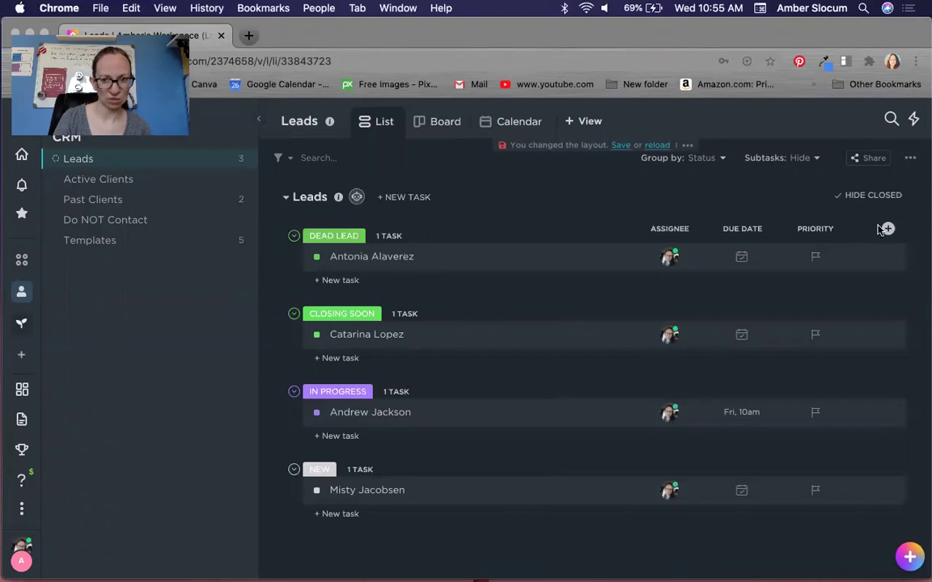
click(868, 197)
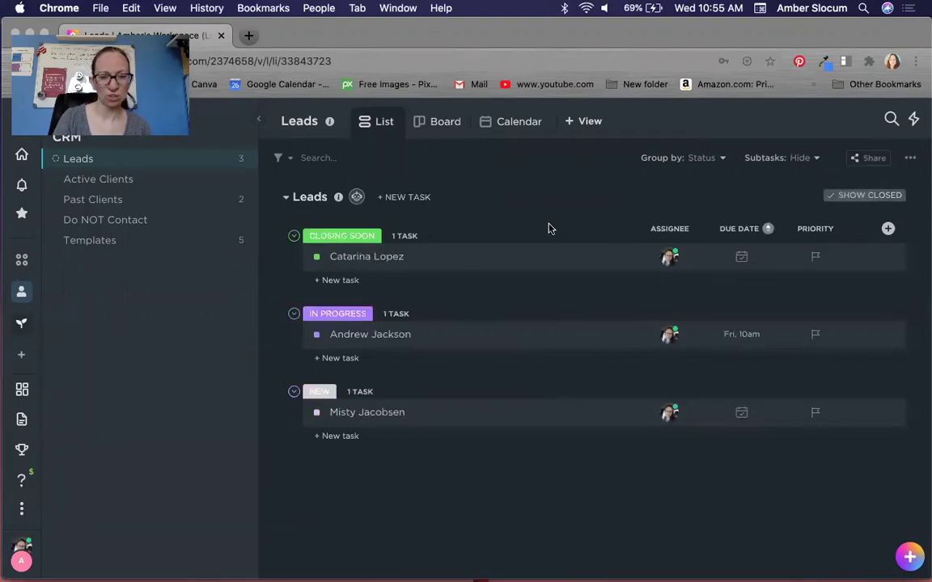
Step: Return to the Board view and review the leads in every status column from New to Dead Lead
click(445, 123)
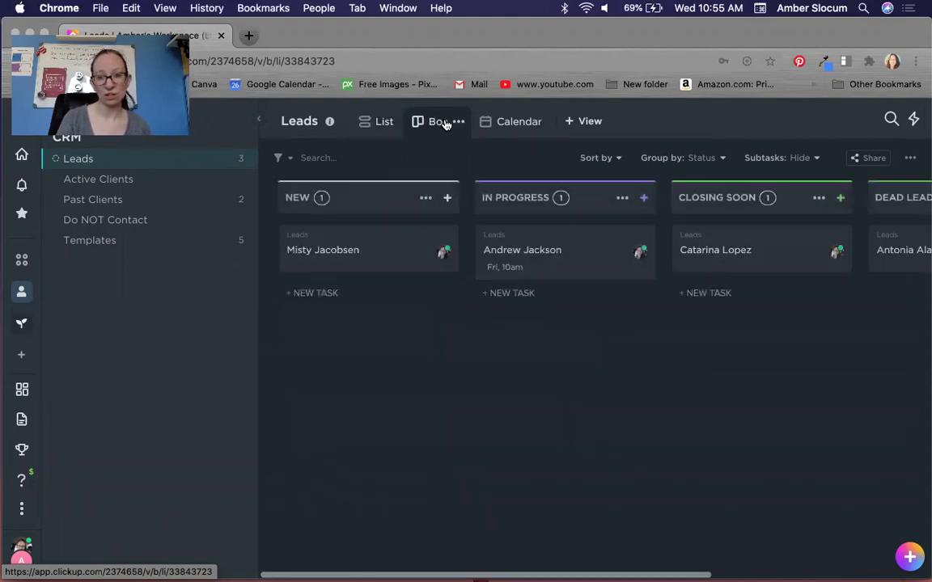
scroll(585, 323, right, 4)
scroll(585, 324, left, 4)
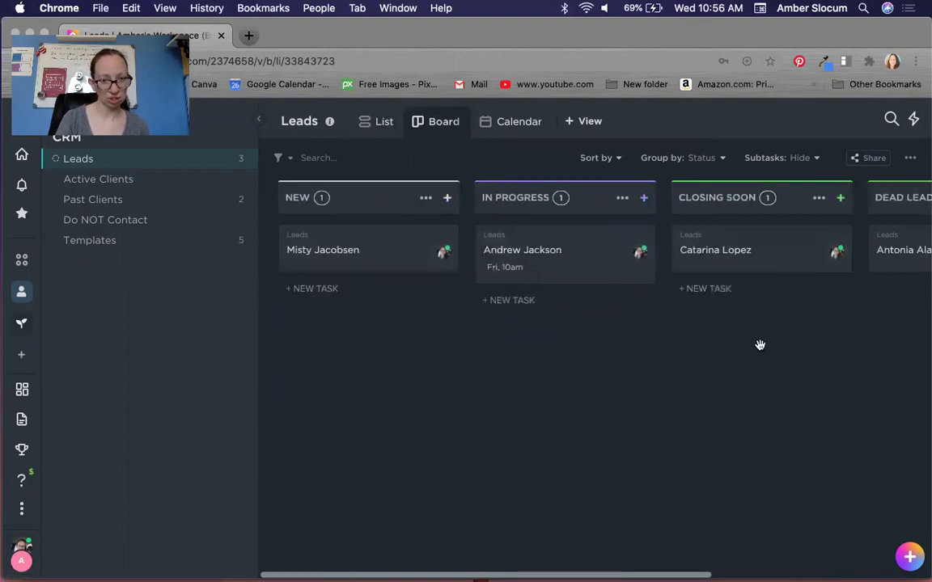
scroll(759, 346, right, 3)
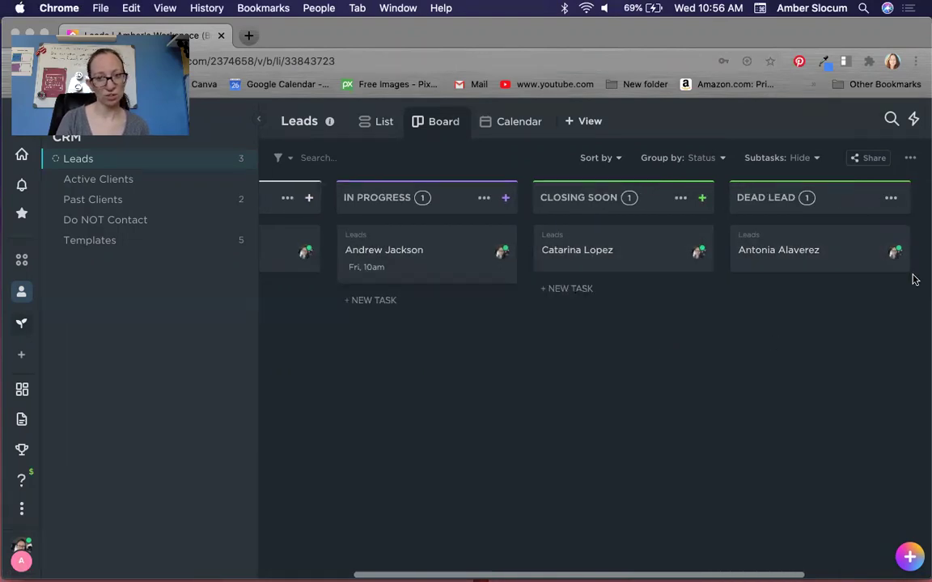
scroll(603, 431, left, 3)
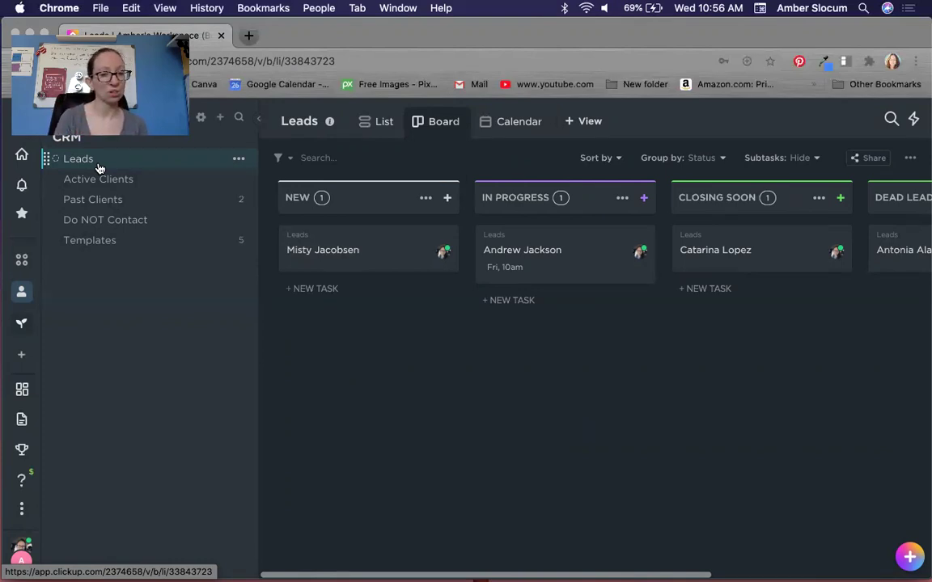
Step: Switch the leads to List view, check the Active Clients list, and return to the Leads list
click(385, 124)
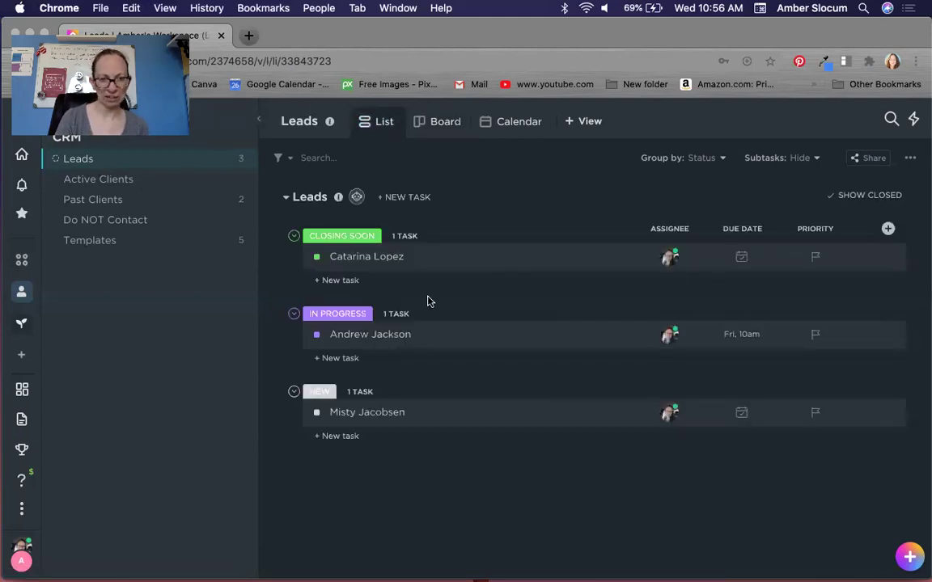
click(86, 182)
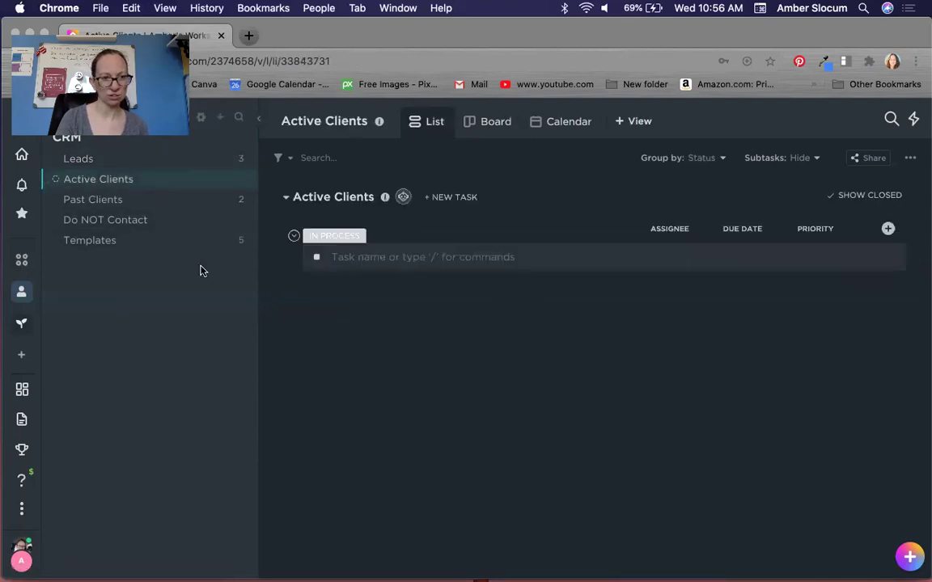
click(111, 160)
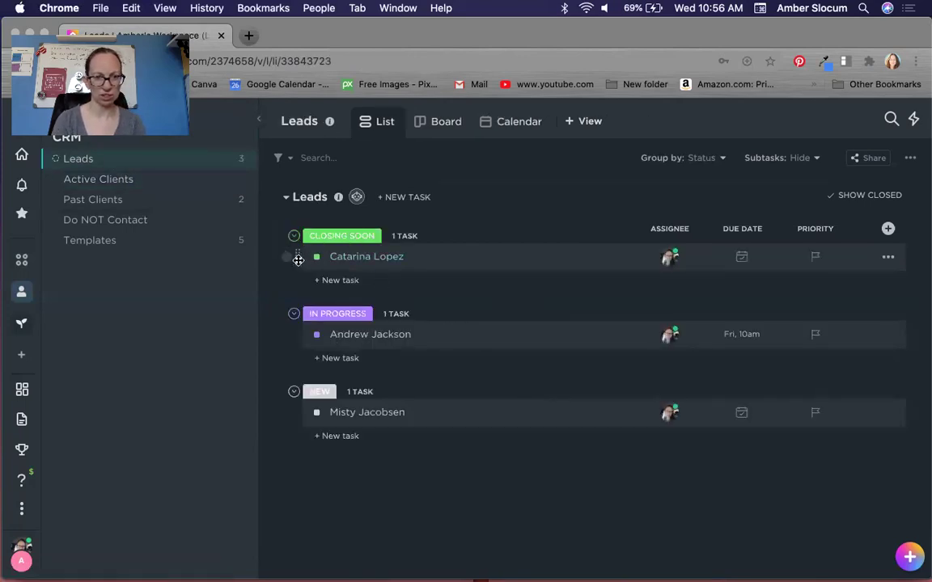
Step: Move the Closing Soon lead to the Active Clients list and map its status to In Process
drag(296, 258, 102, 180)
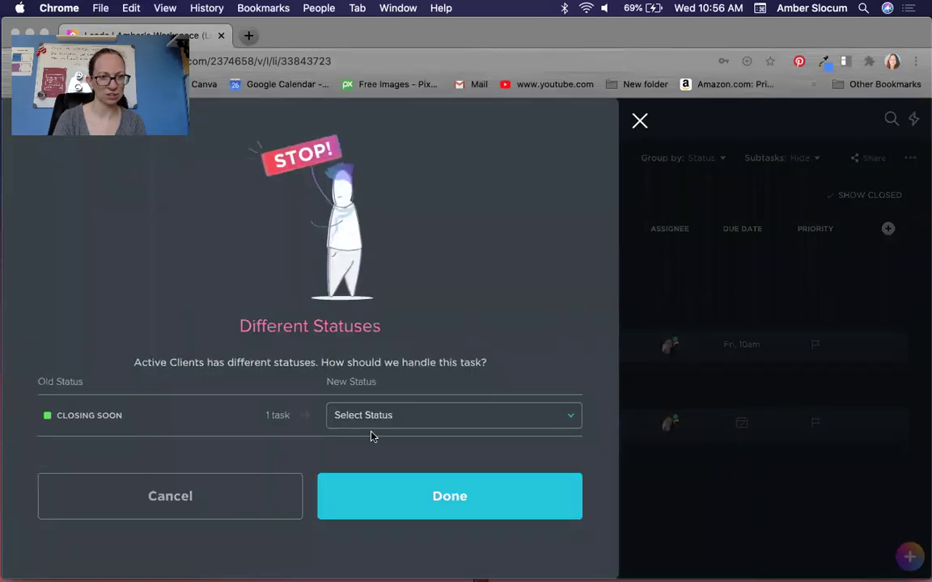
click(404, 417)
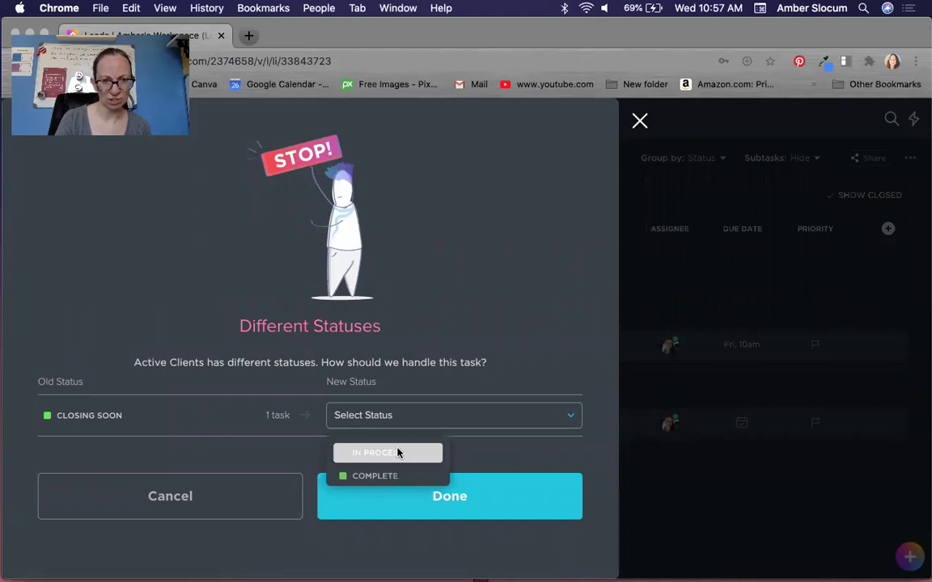
click(397, 451)
click(458, 505)
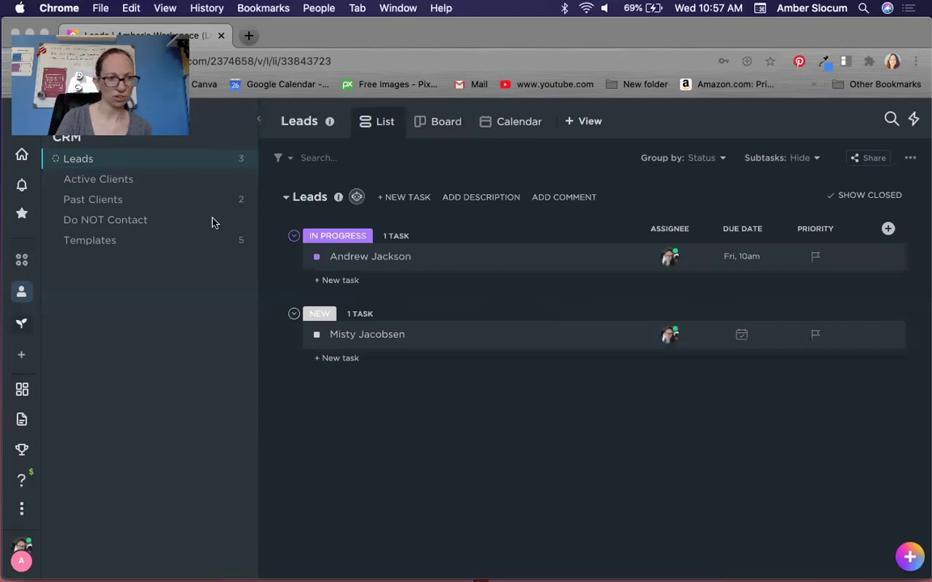
Step: Open the Active Clients list and view it as a board and again as a list
click(110, 179)
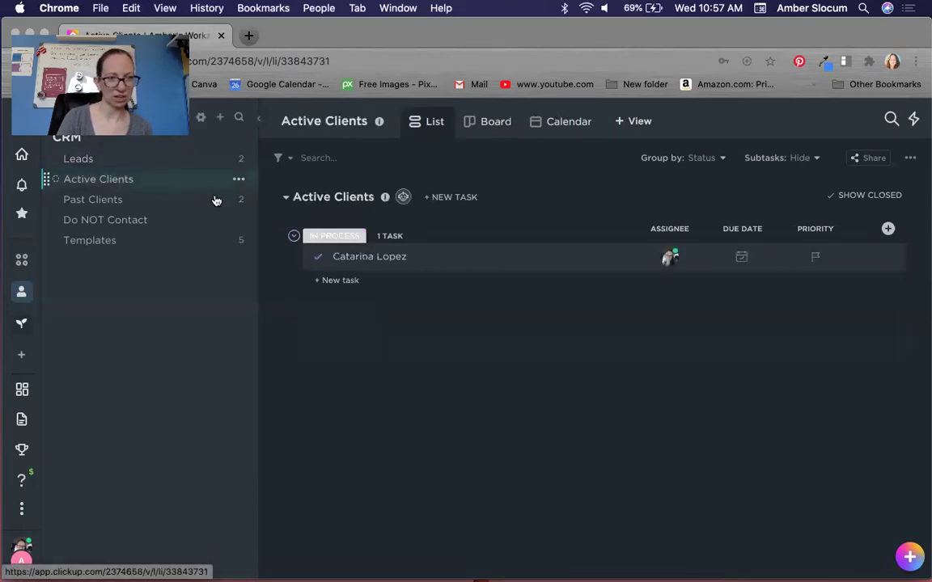
click(491, 129)
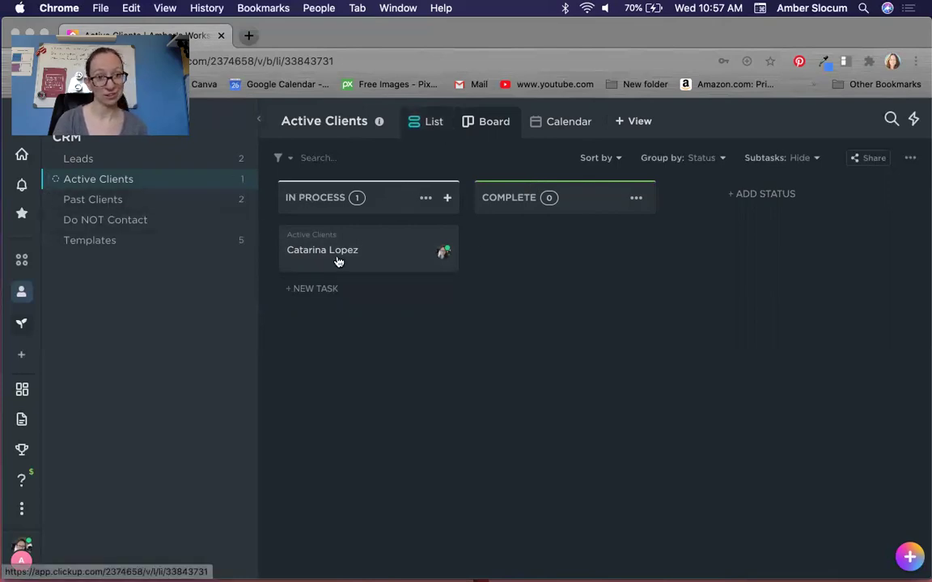
click(435, 126)
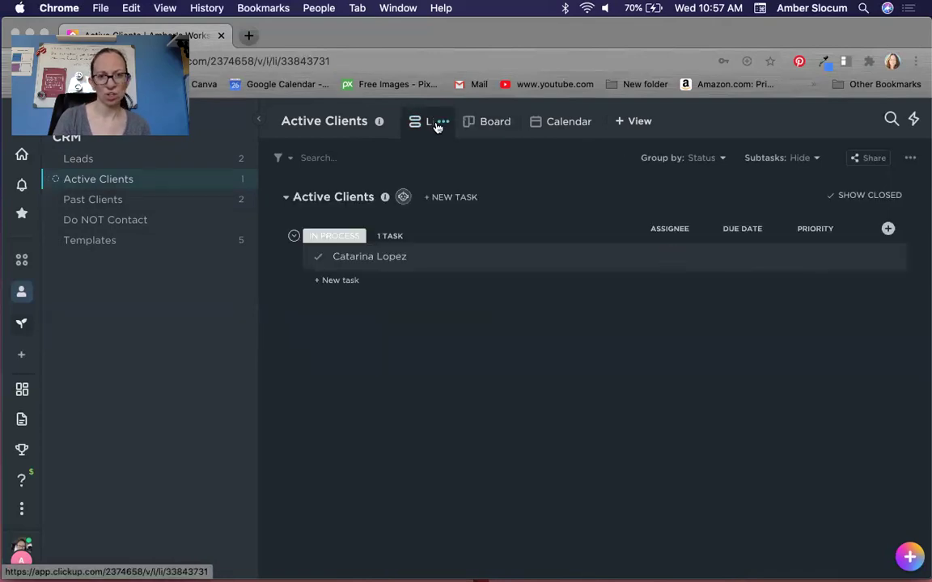
Step: Open the In Process client's task and apply the New Client Checklist template with everything imported
click(428, 257)
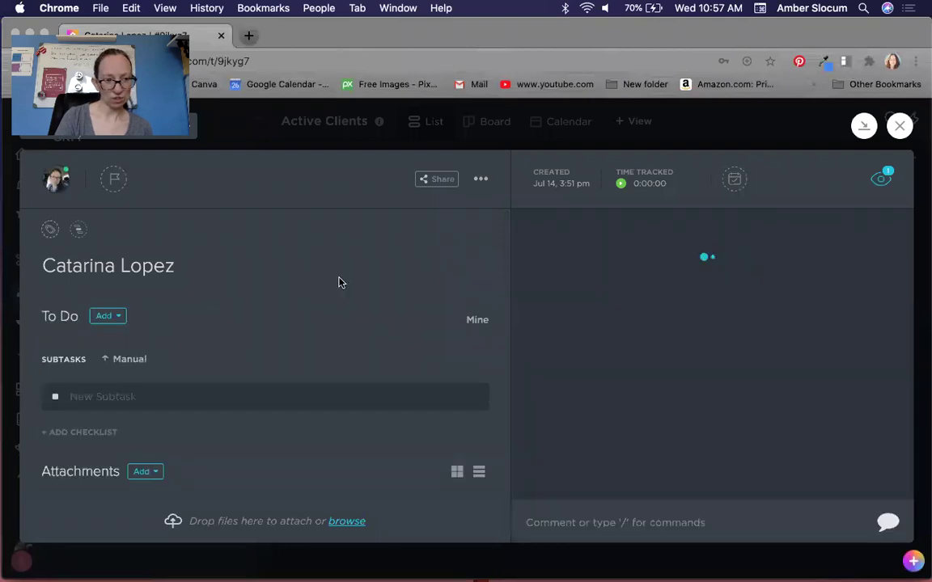
click(481, 179)
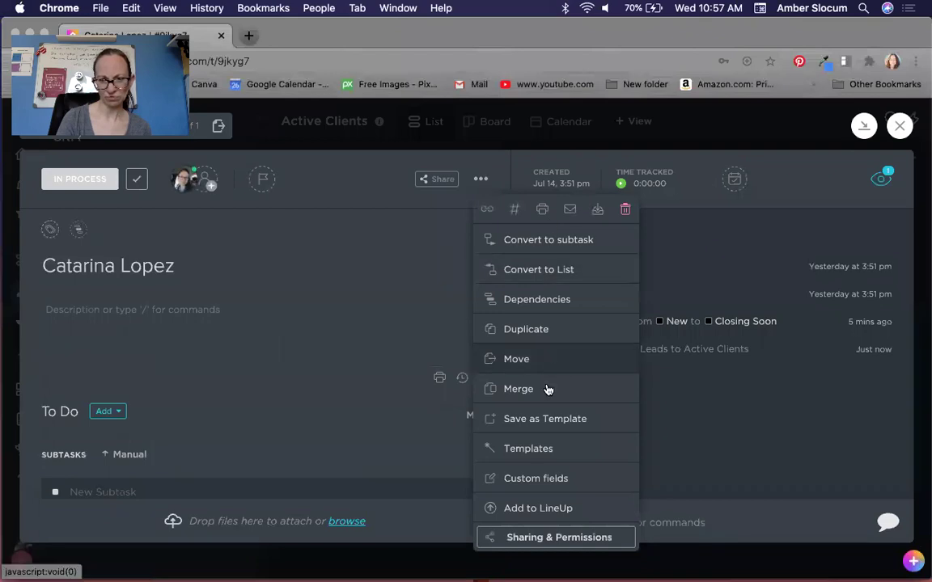
click(545, 451)
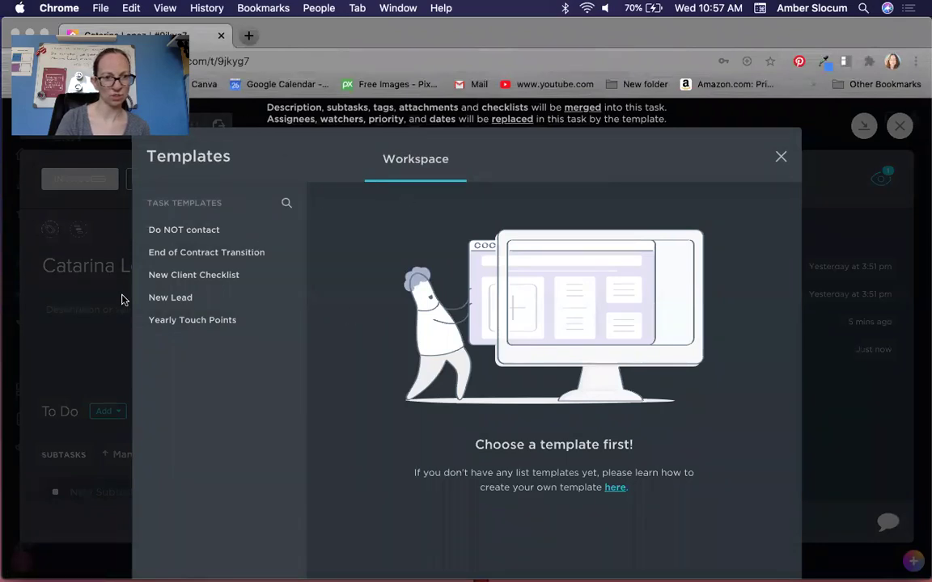
click(202, 276)
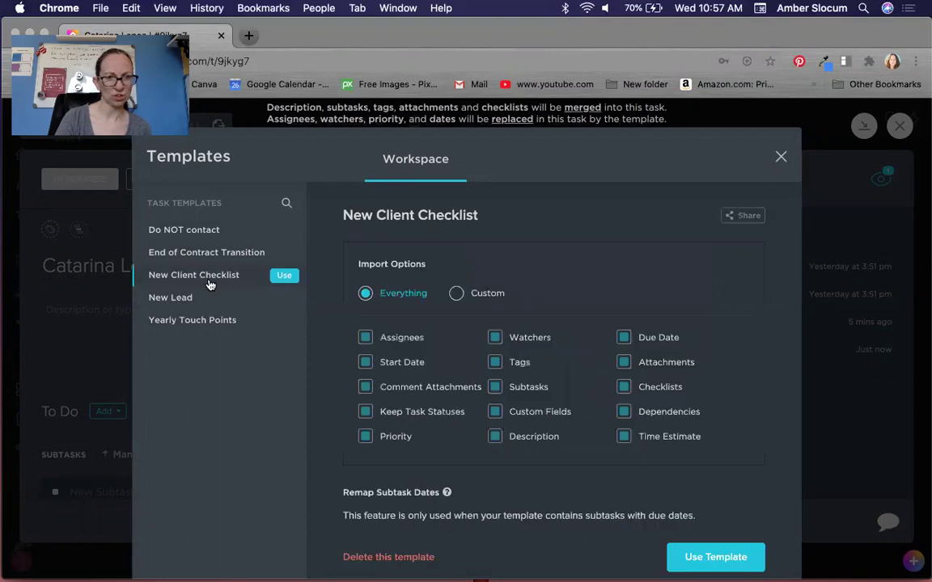
click(716, 557)
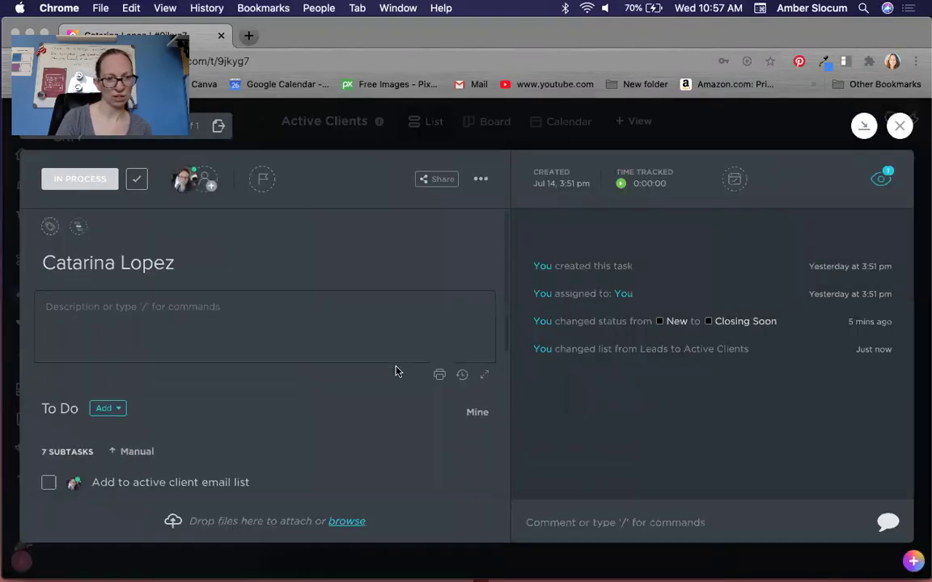
Step: Review the checklist subtasks and open the comment field of the client's task
scroll(396, 371, down, 5)
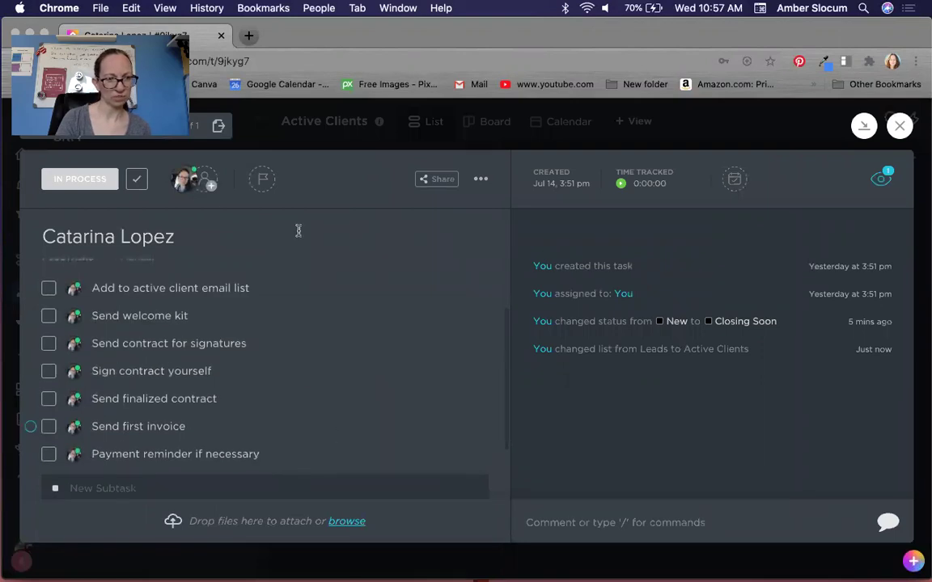
click(640, 527)
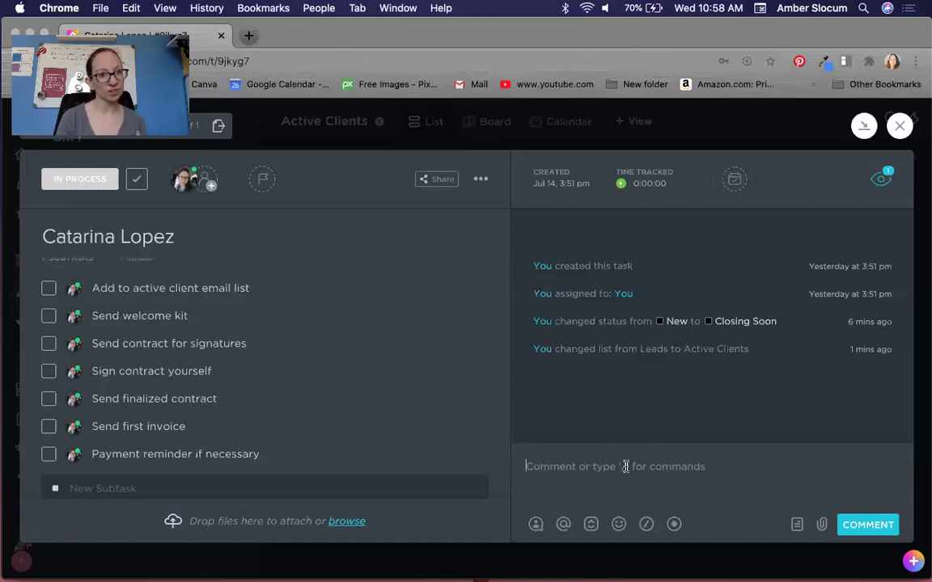
click(625, 467)
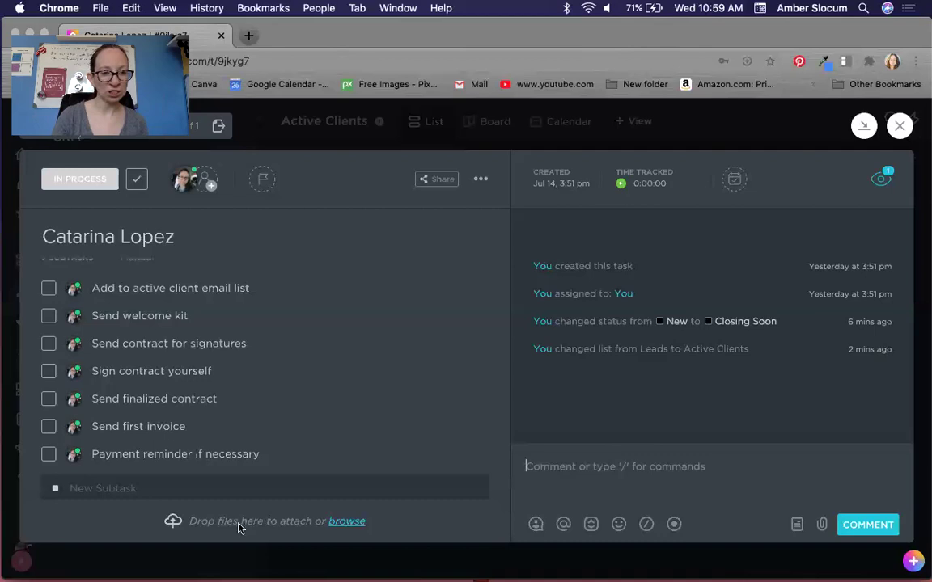
Step: Complete the "Add to active client email list" subtask and show the completed subtasks in the client's task
click(48, 289)
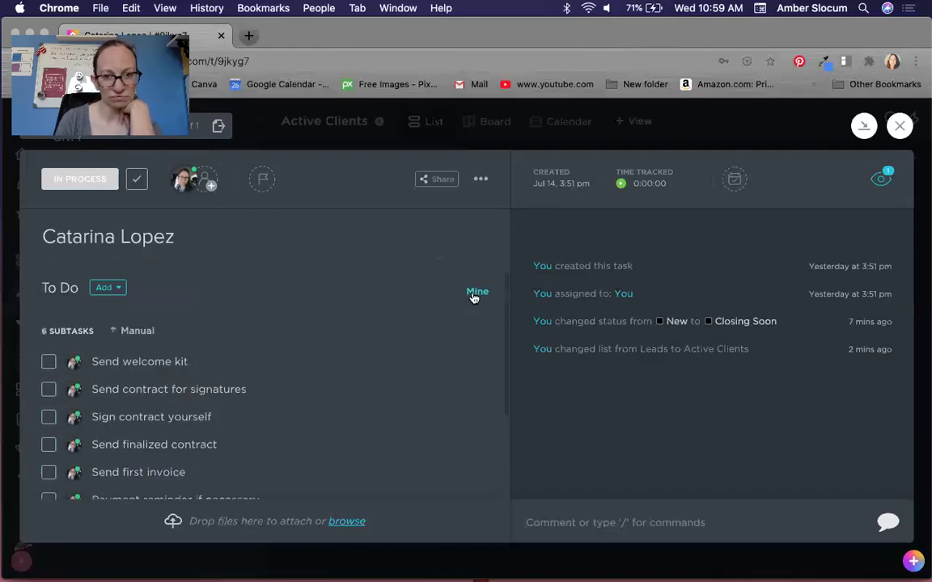
scroll(290, 333, down, 3)
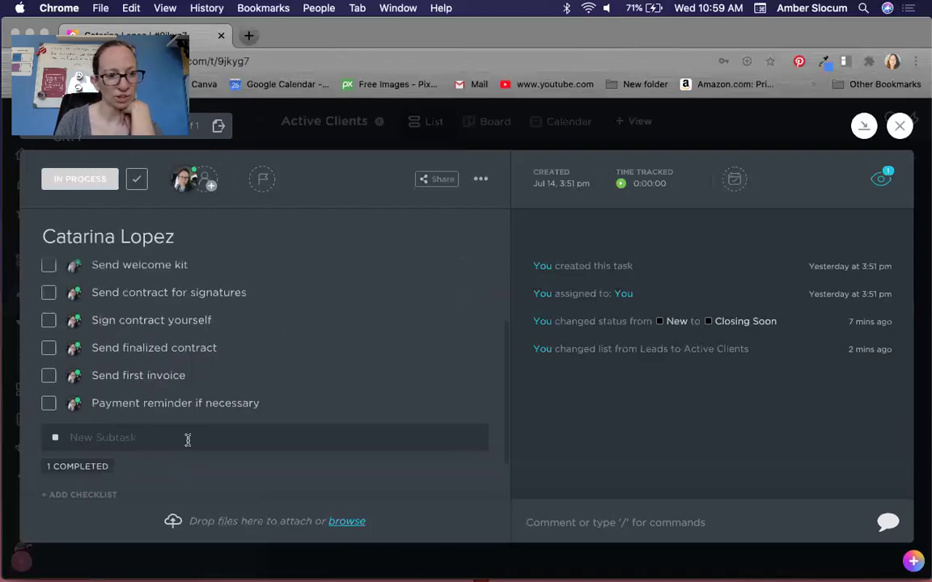
scroll(187, 439, down, 2)
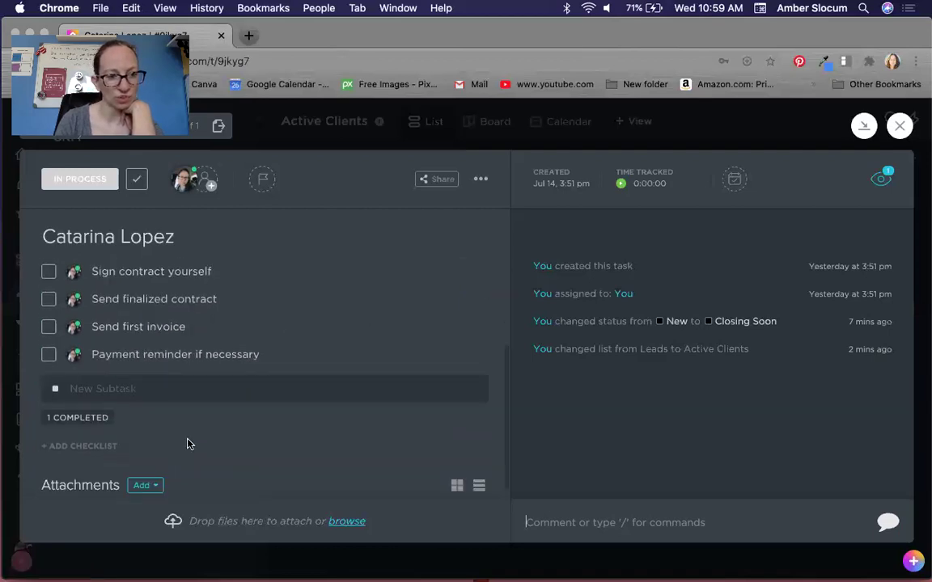
click(60, 419)
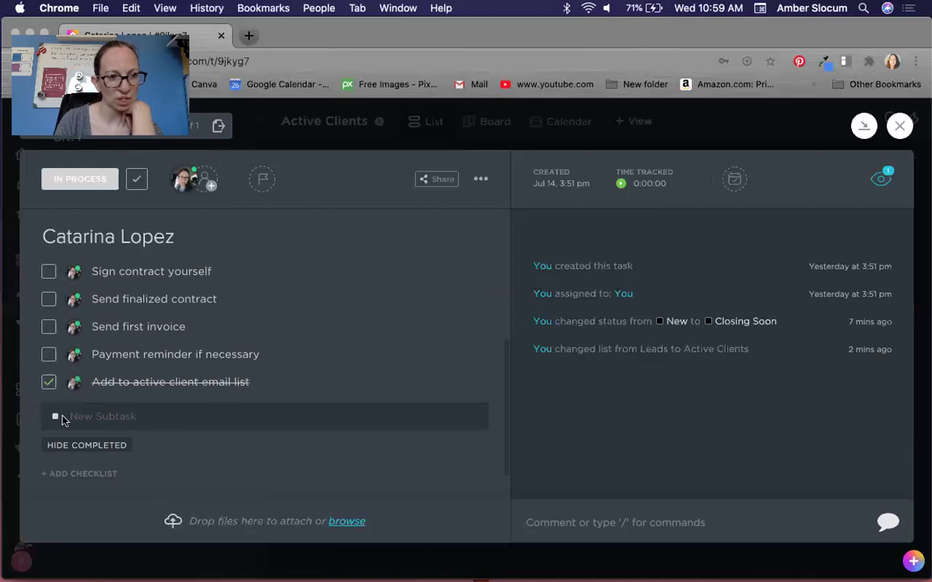
scroll(88, 444, up, 5)
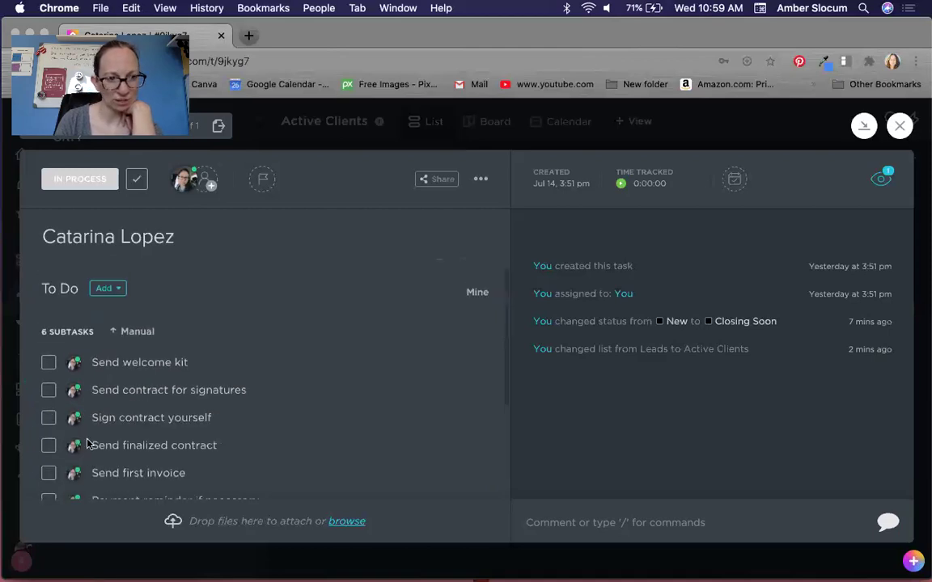
scroll(248, 285, down, 2)
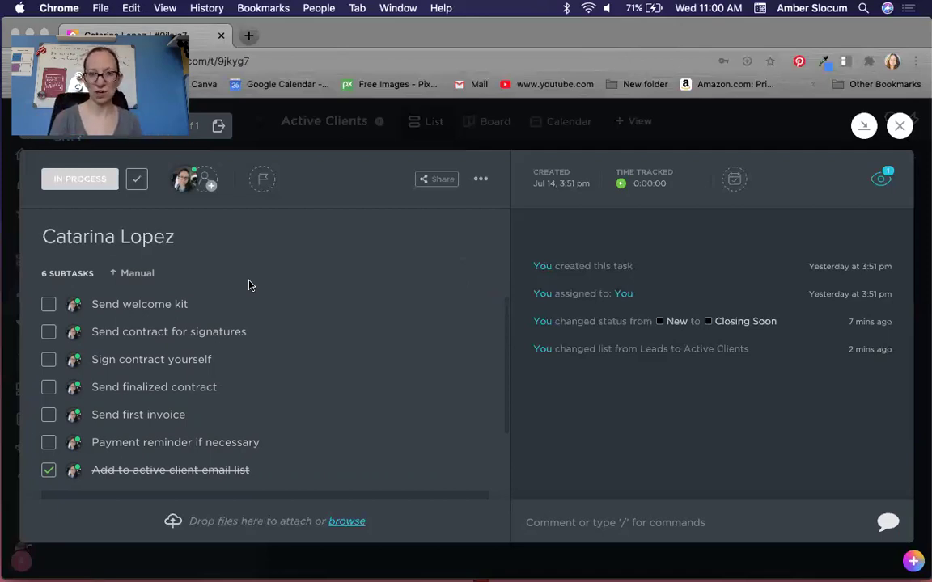
Step: Move the In Process client's task from Active Clients to Past Clients with the Newly Closed status, and open the Past Clients list
click(900, 126)
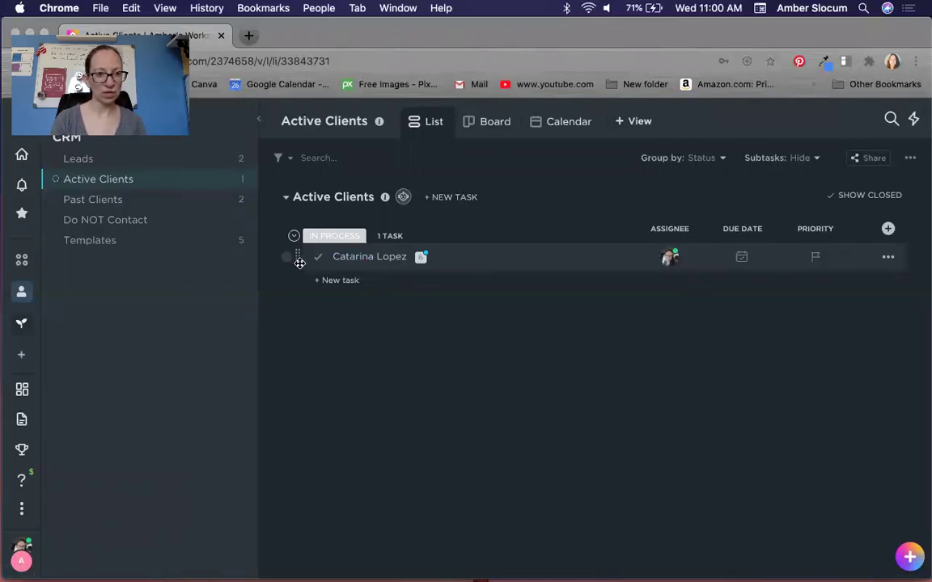
drag(299, 261, 118, 201)
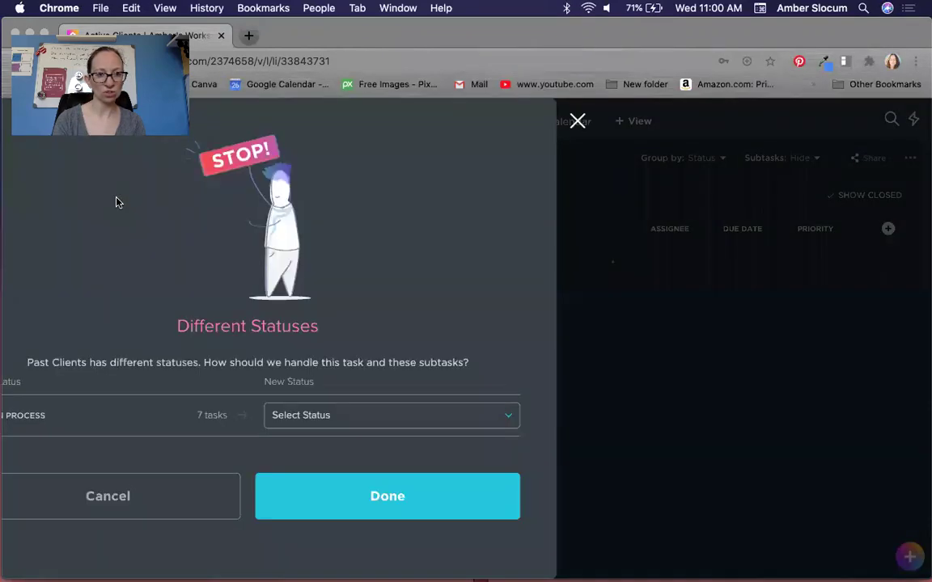
click(427, 415)
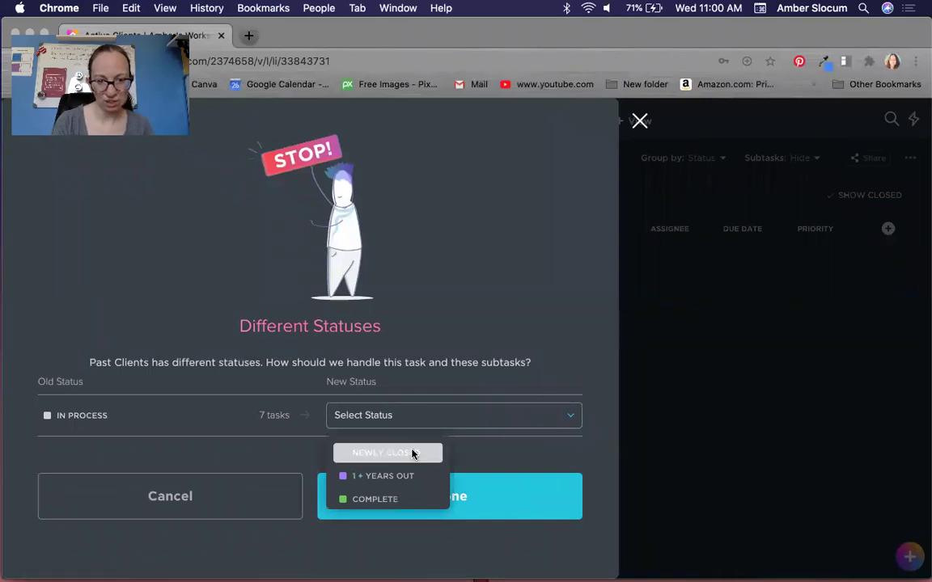
click(414, 453)
click(421, 507)
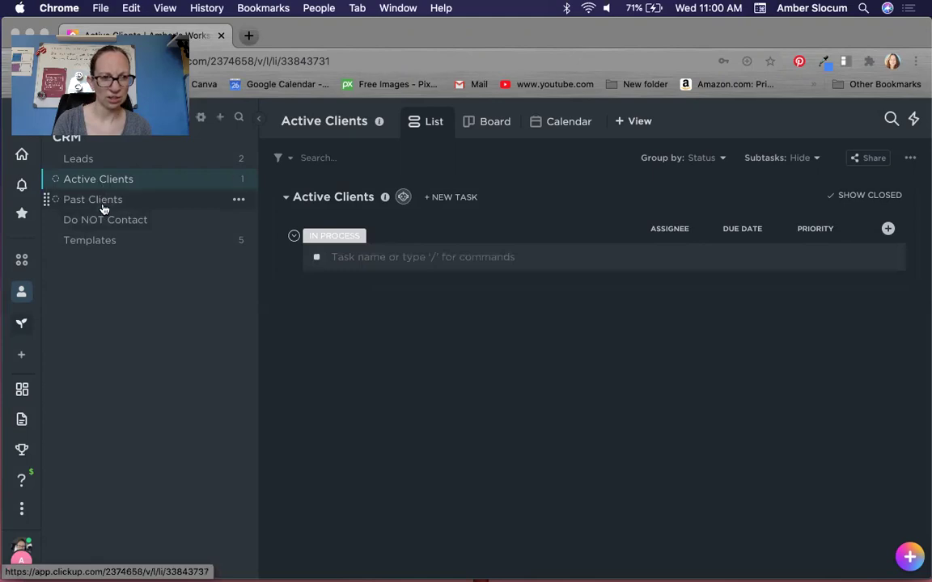
click(103, 202)
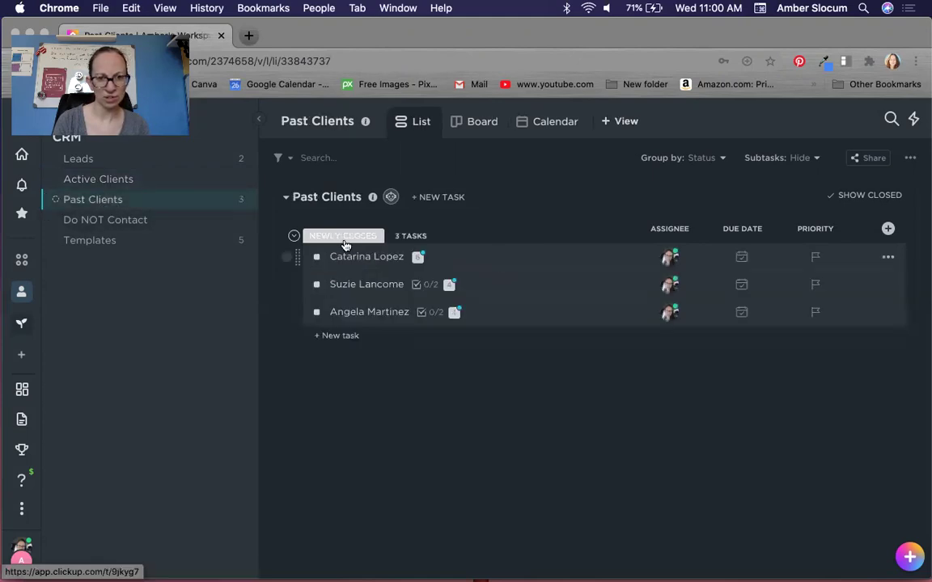
Step: Open the last client's task in Past Clients and apply the End of Contract Transition template
click(366, 316)
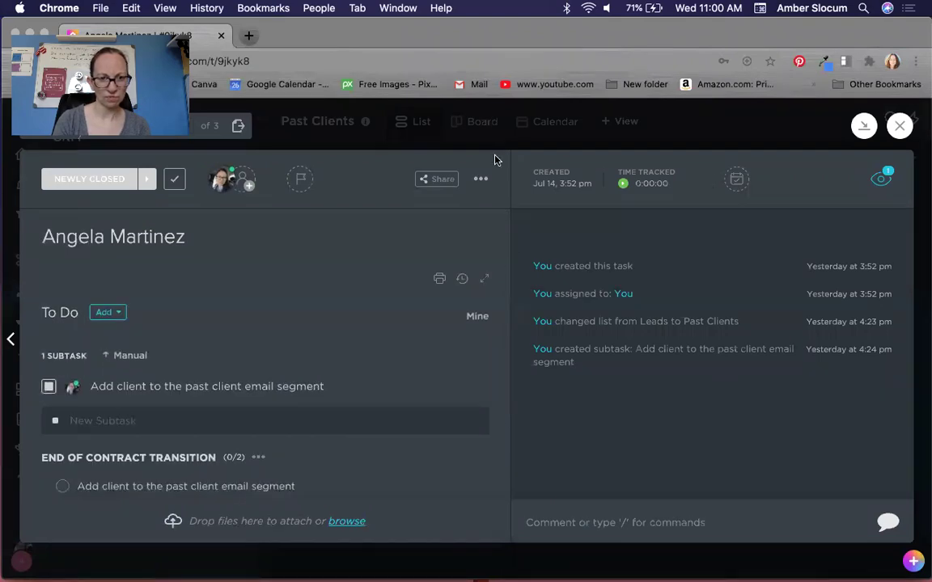
click(482, 181)
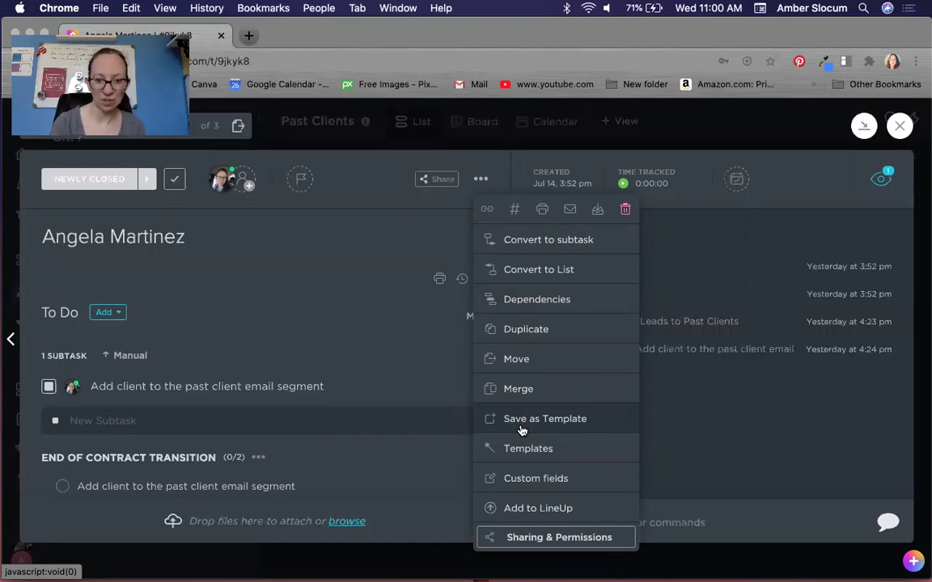
click(527, 449)
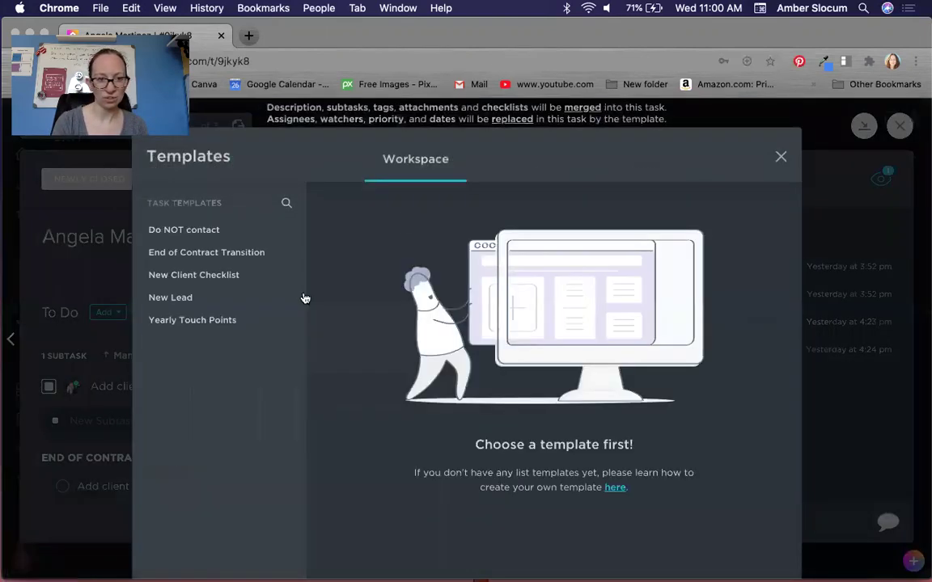
click(184, 252)
click(717, 558)
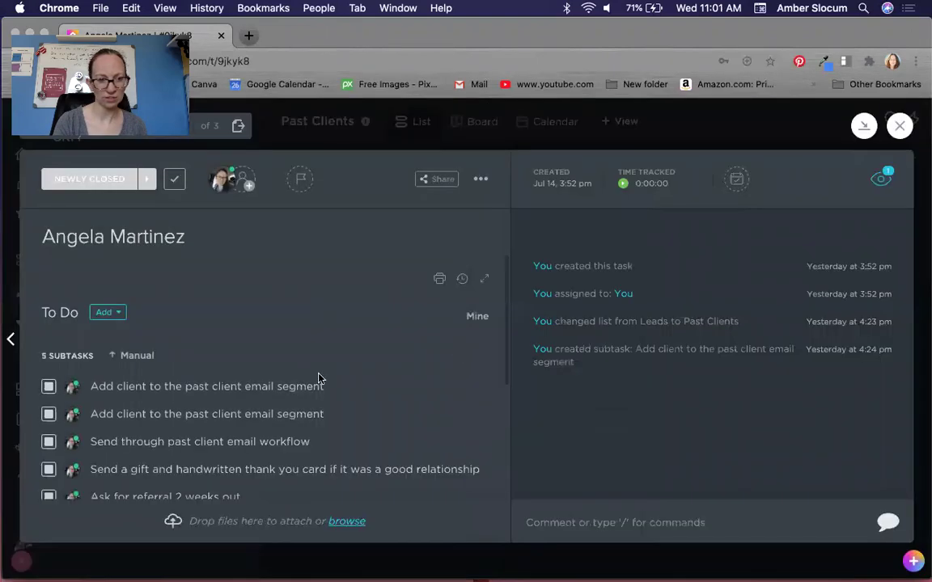
Step: Delete the duplicate "Add client to the past client email segment" subtask from the client's task
scroll(267, 392, down, 2)
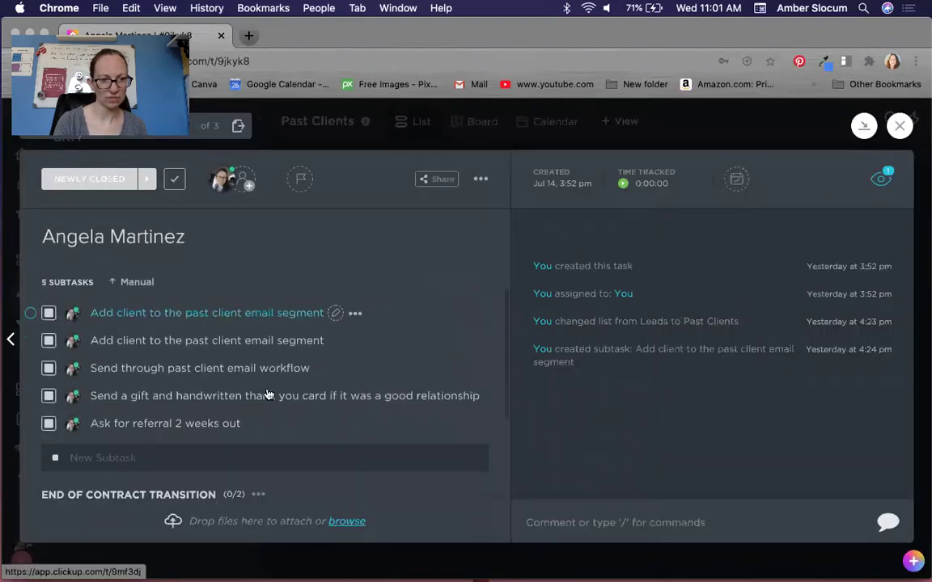
click(354, 314)
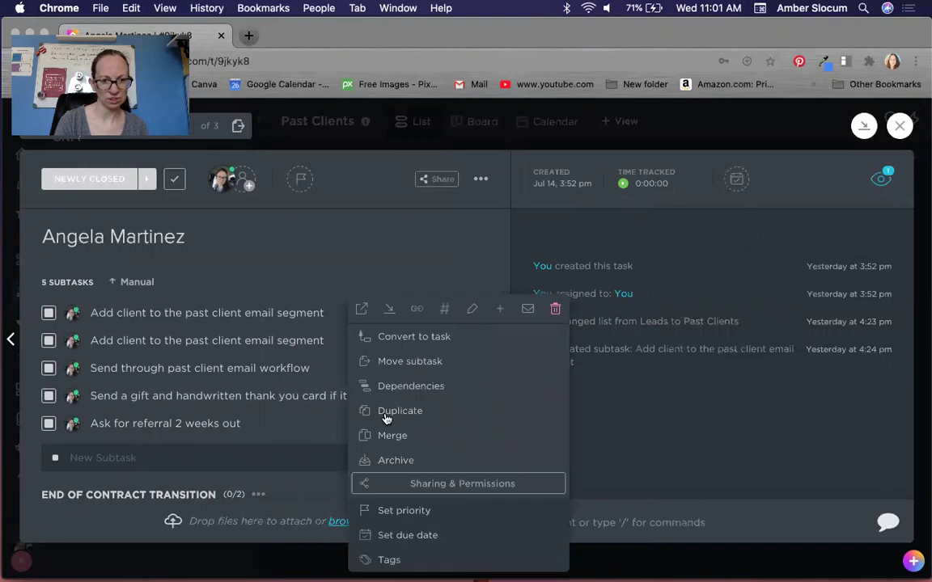
click(555, 308)
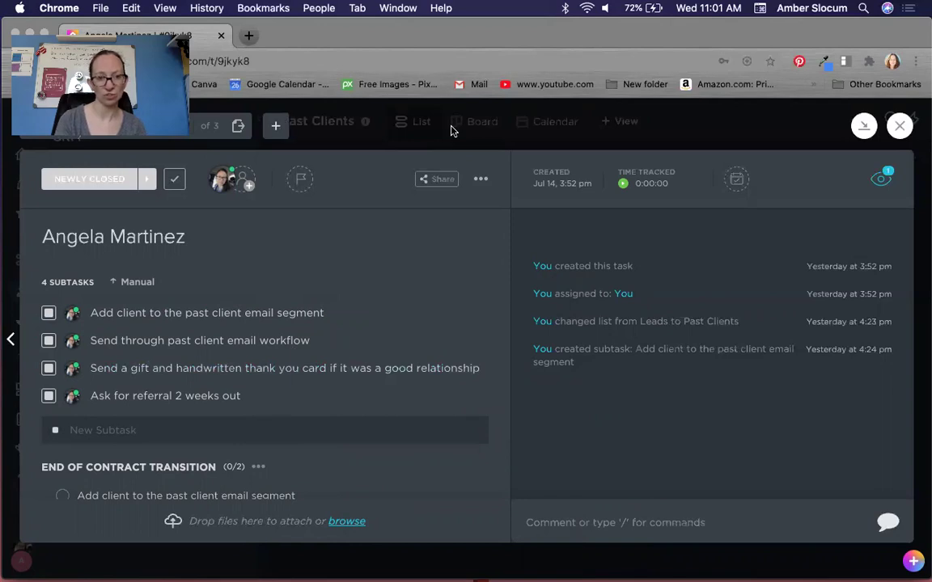
Step: Check off both items of the End of Contract Transition checklist, review the subtasks and close the client's task
scroll(348, 352, down, 3)
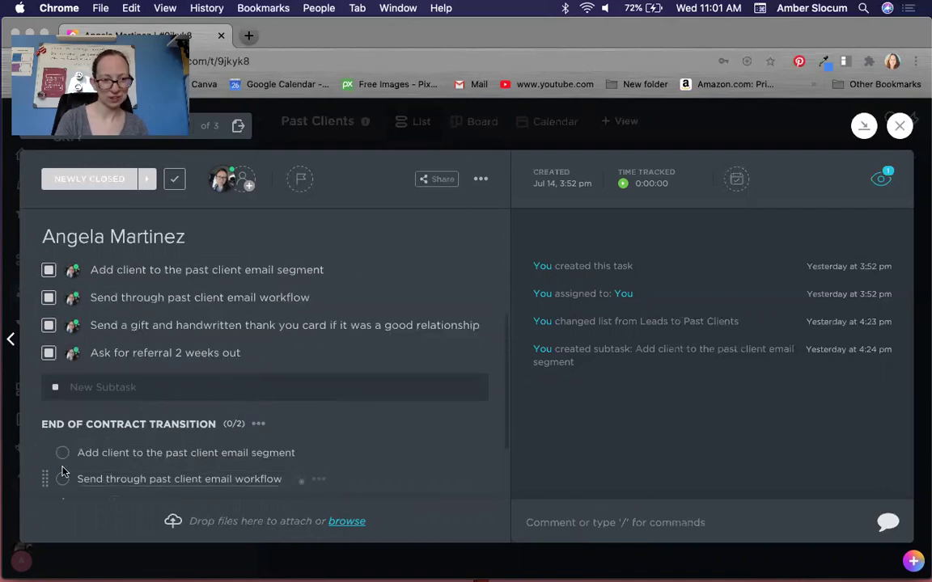
click(63, 453)
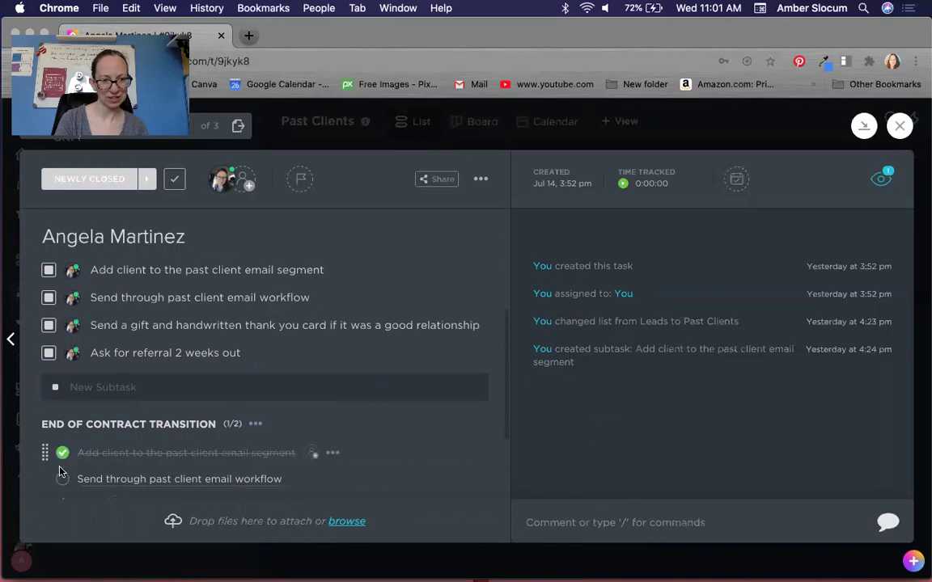
scroll(179, 443, down, 2)
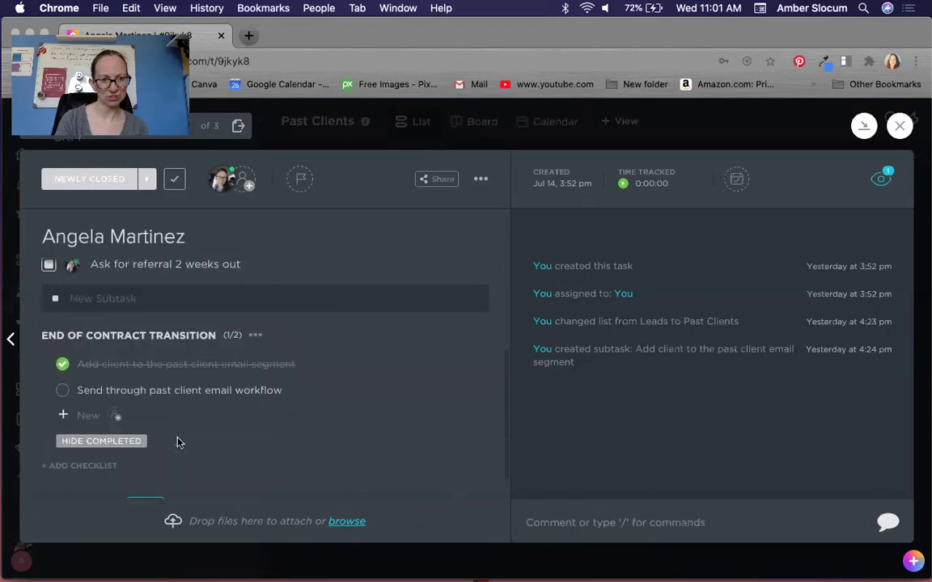
click(63, 392)
scroll(204, 414, up, 5)
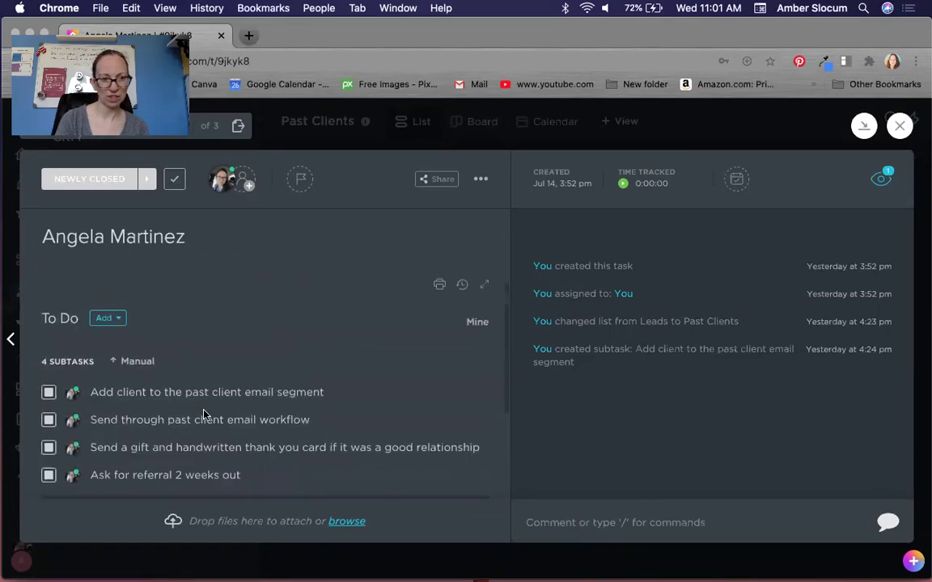
scroll(204, 414, down, 4)
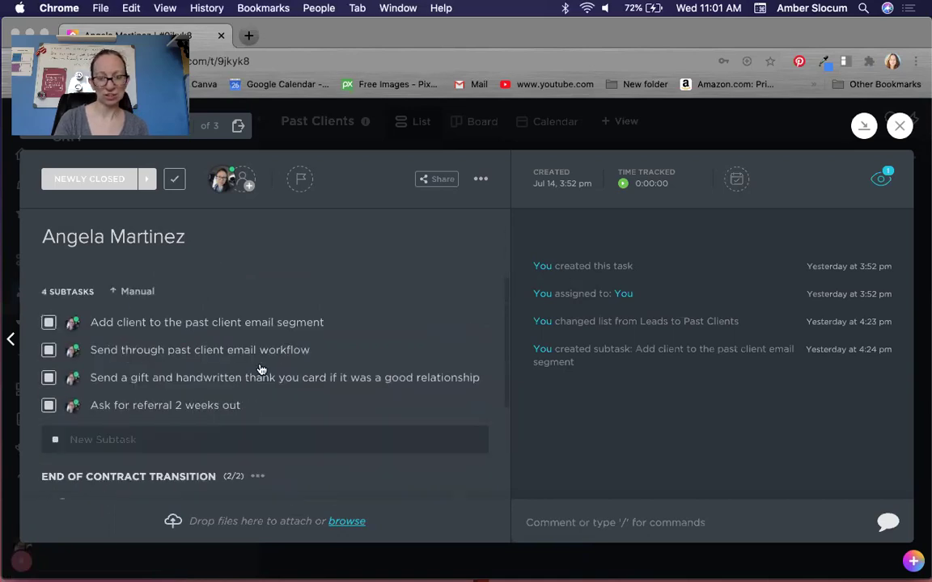
click(900, 127)
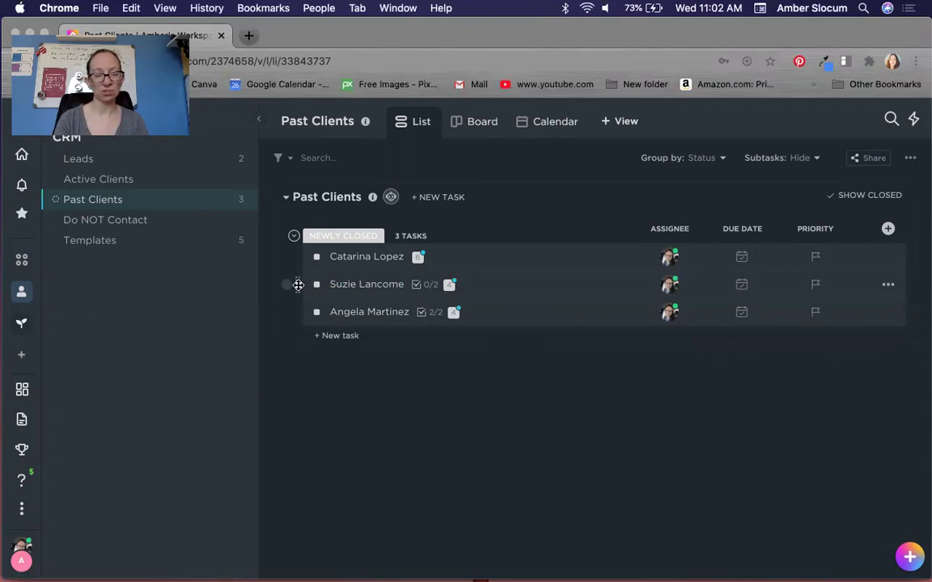
Step: Move the second Past Clients task to Do NOT Contact with the In Process status, and open the Do NOT Contact list
drag(298, 285, 137, 219)
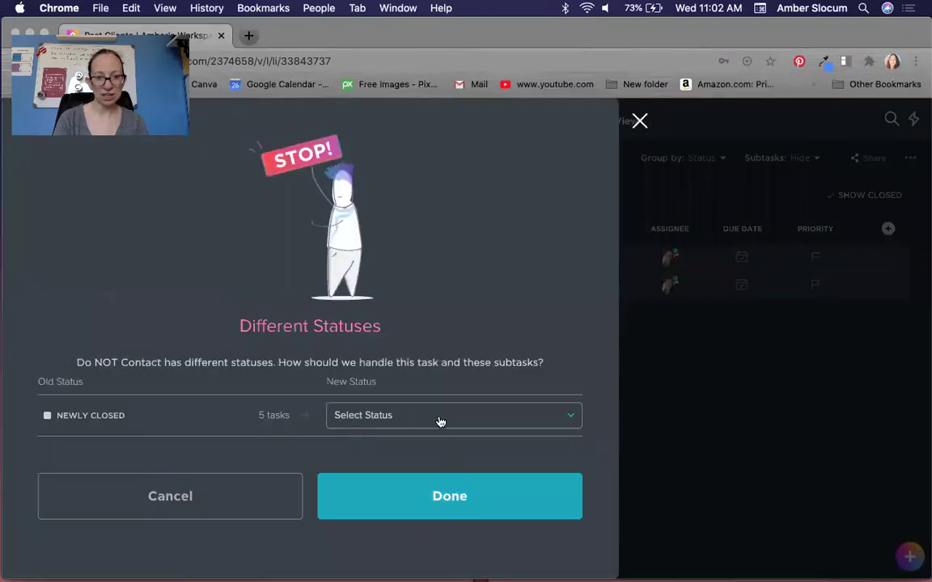
click(431, 426)
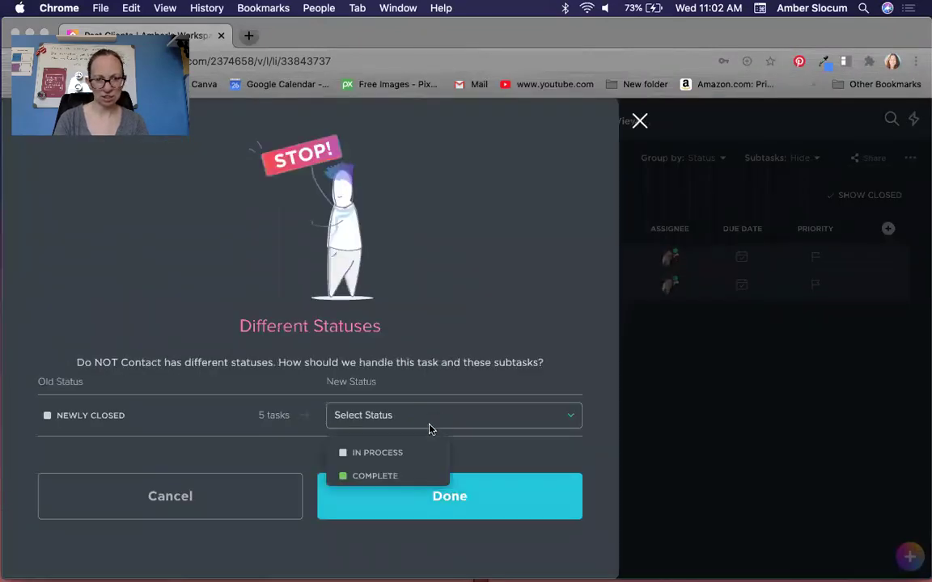
click(395, 455)
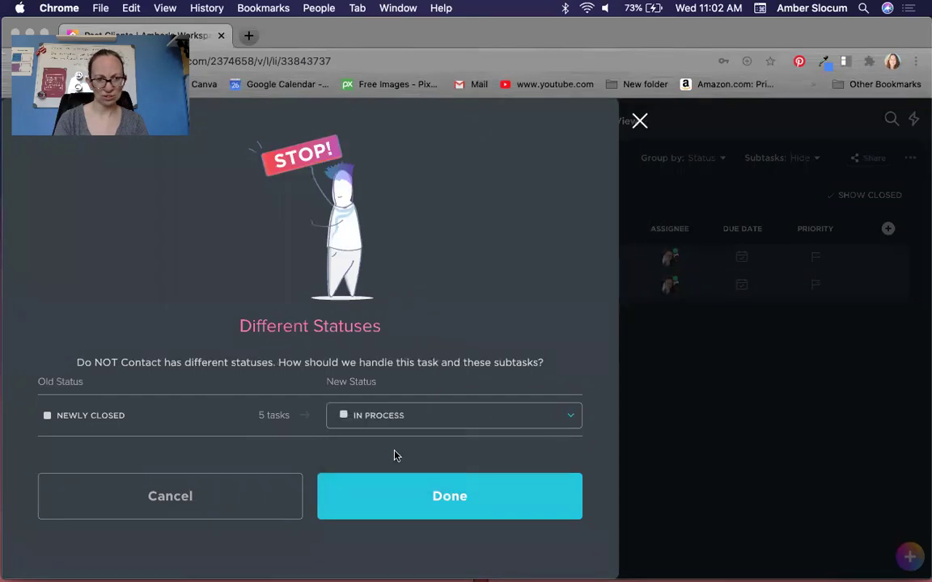
click(437, 508)
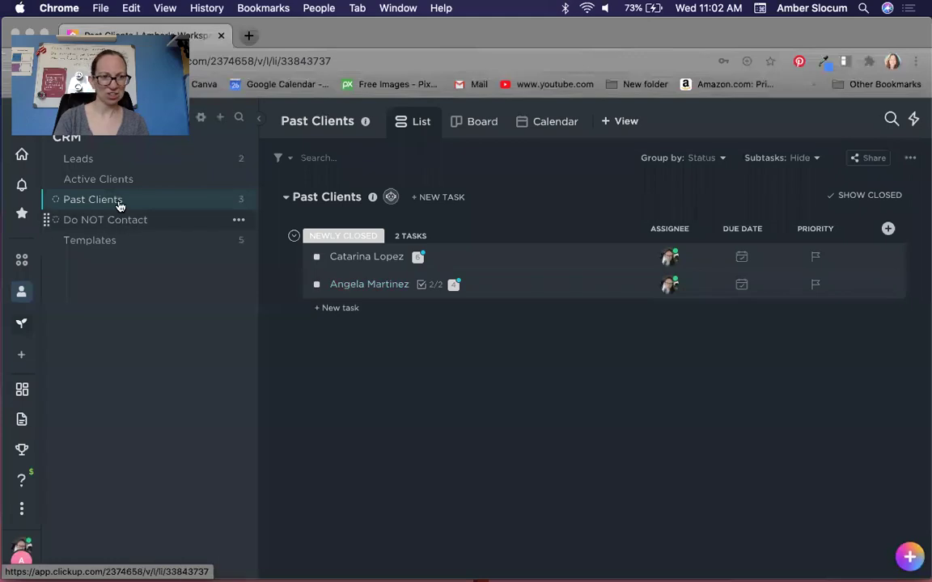
click(122, 227)
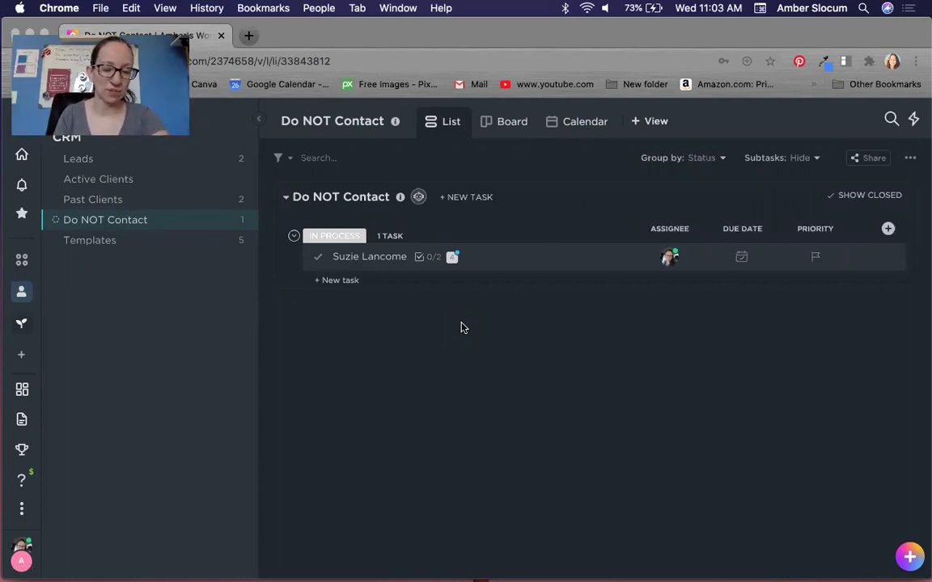
Step: Open the client's task in Do NOT Contact and complete all its open subtasks and both End of Contract Transition checklist items
click(522, 260)
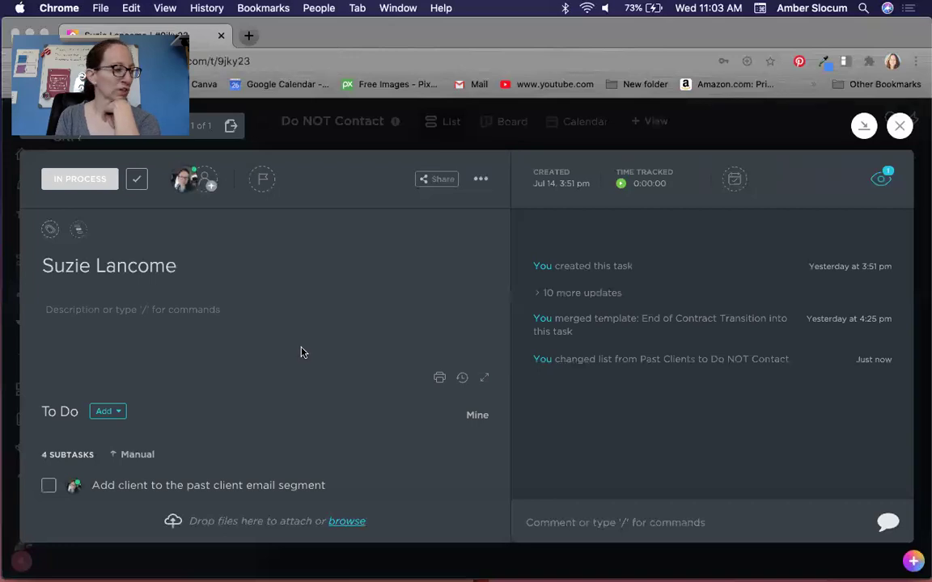
click(49, 364)
click(48, 390)
click(48, 364)
click(48, 364)
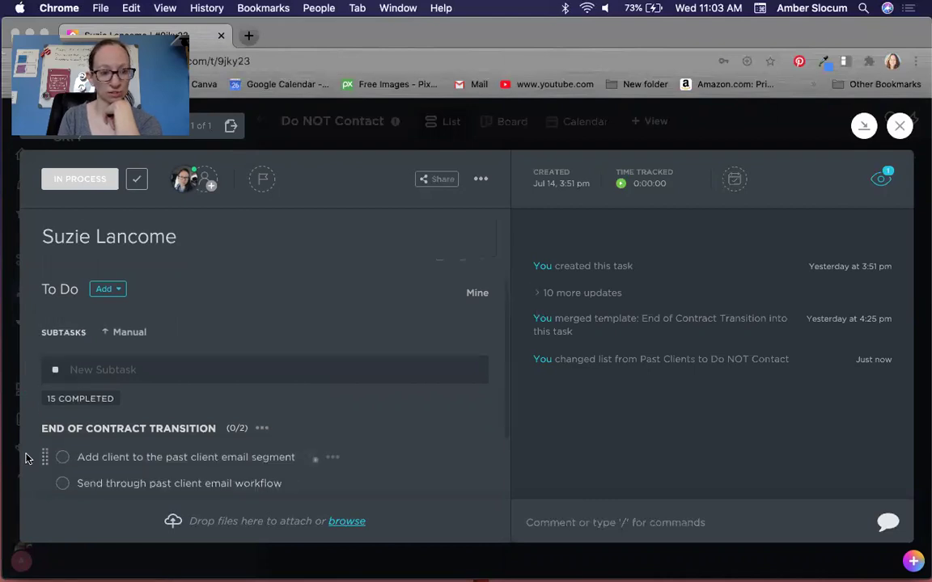
click(63, 458)
click(63, 484)
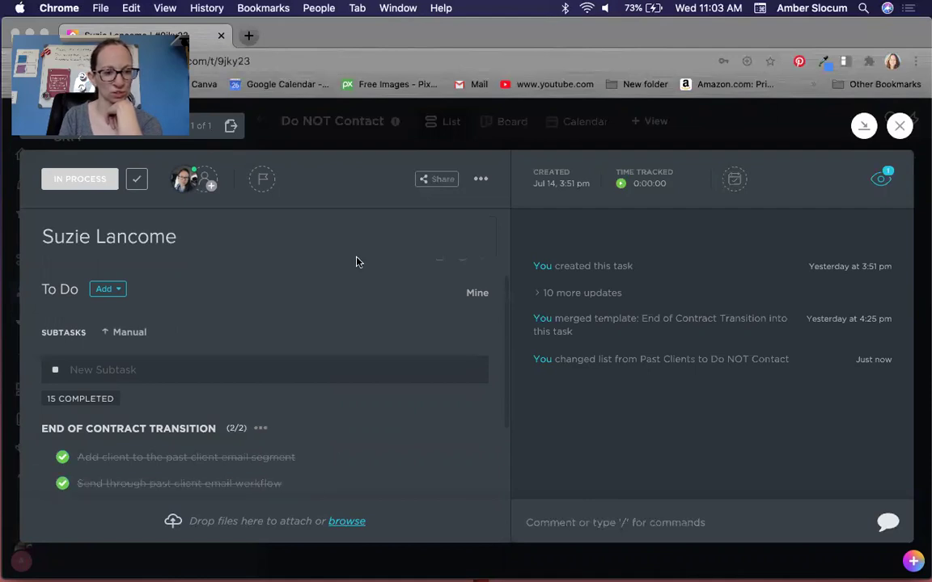
Step: Apply the Do NOT contact template to the client's task with everything imported
click(481, 180)
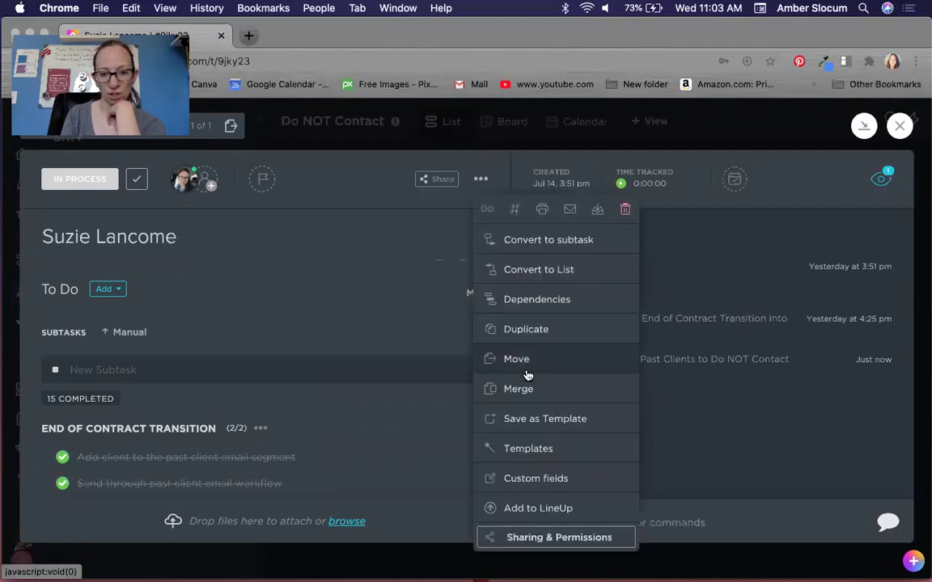
click(527, 449)
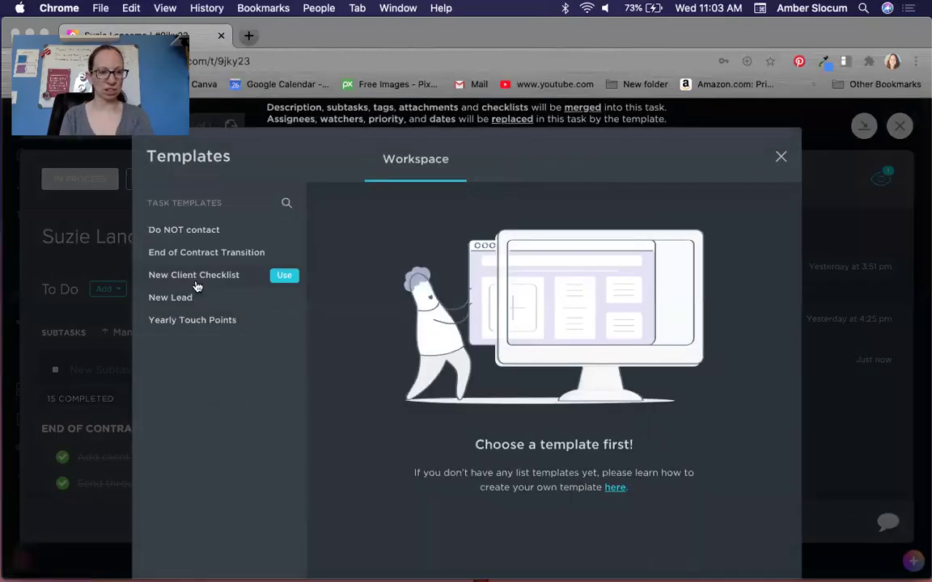
click(202, 231)
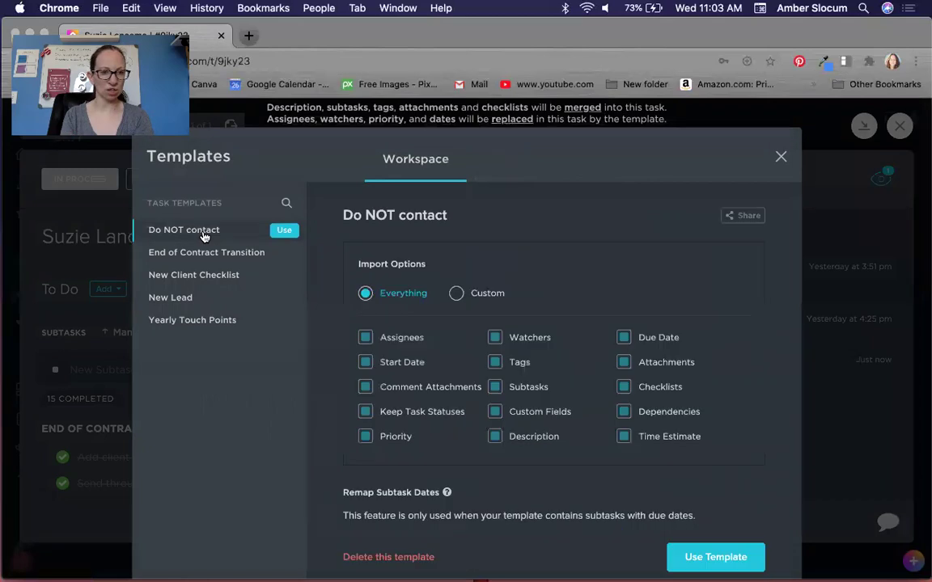
click(728, 557)
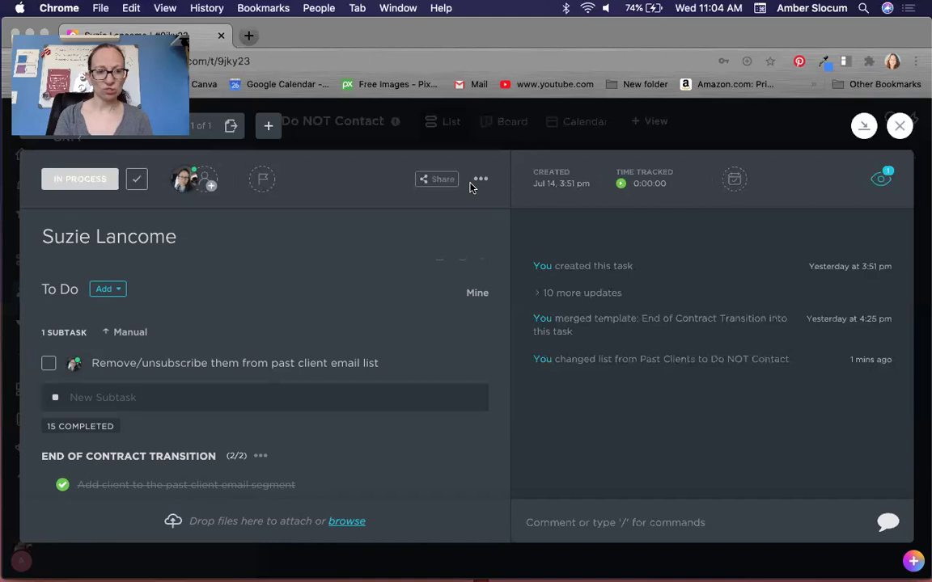
Step: Complete the "Remove/unsubscribe them from past client email list" subtask and mark the client's whole task as complete
click(49, 364)
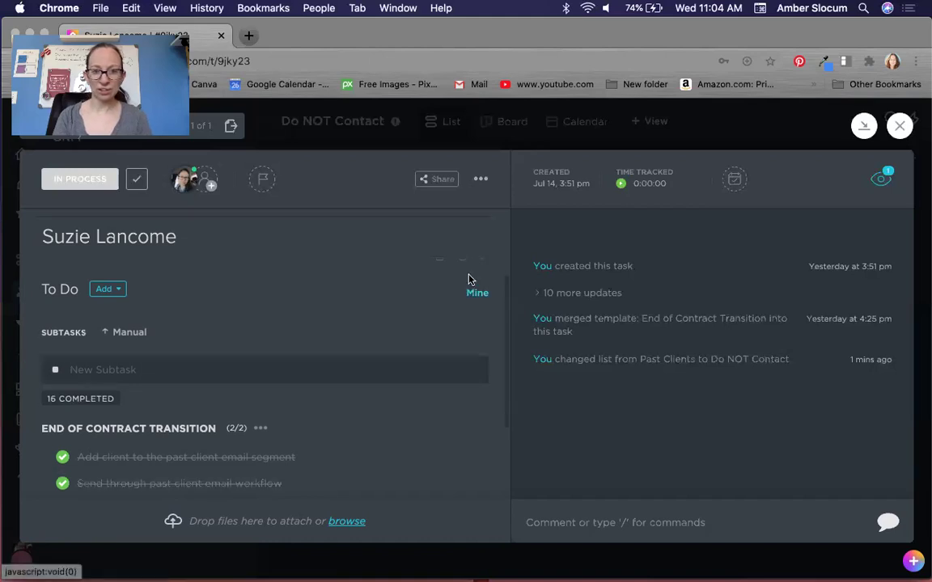
click(136, 181)
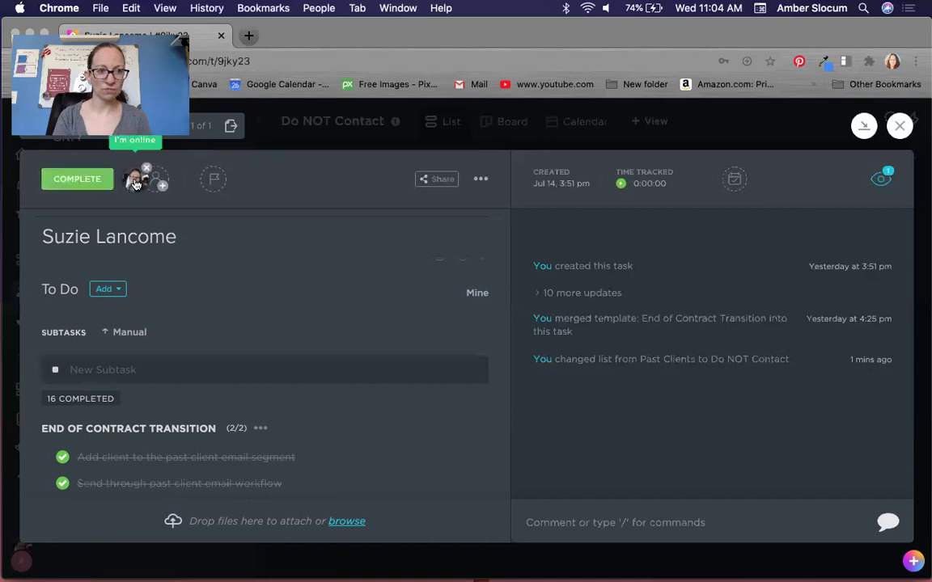
click(903, 127)
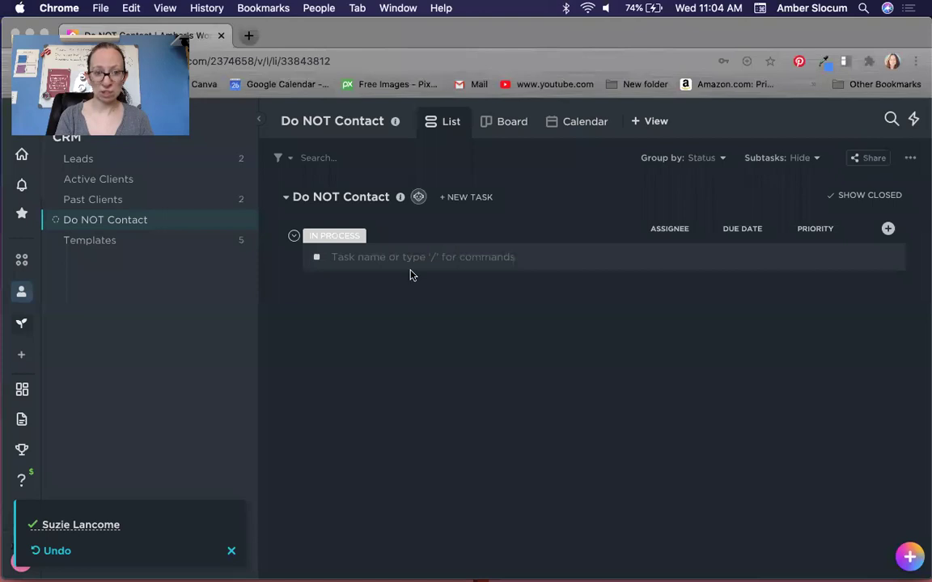
Step: View the Do NOT Contact list as a board and again as a list
click(499, 122)
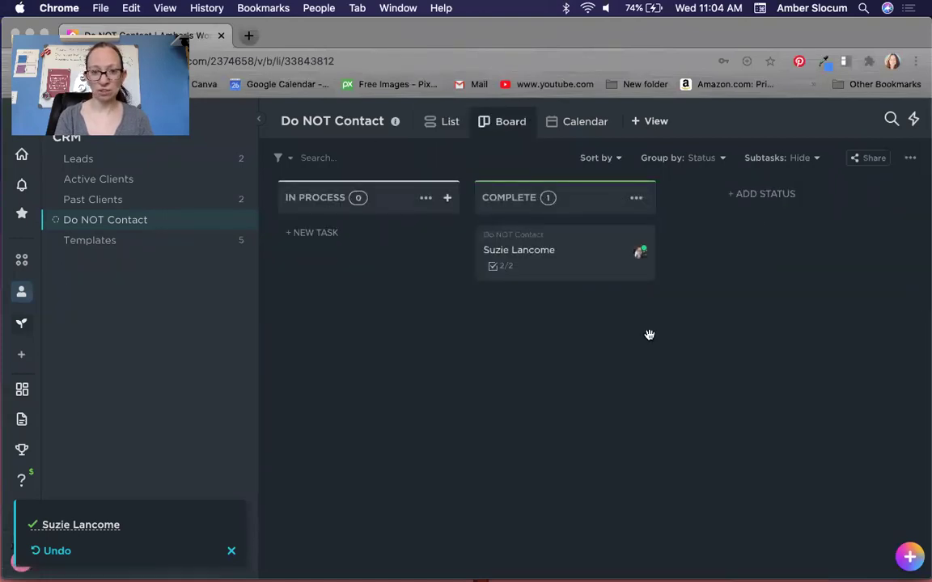
click(451, 121)
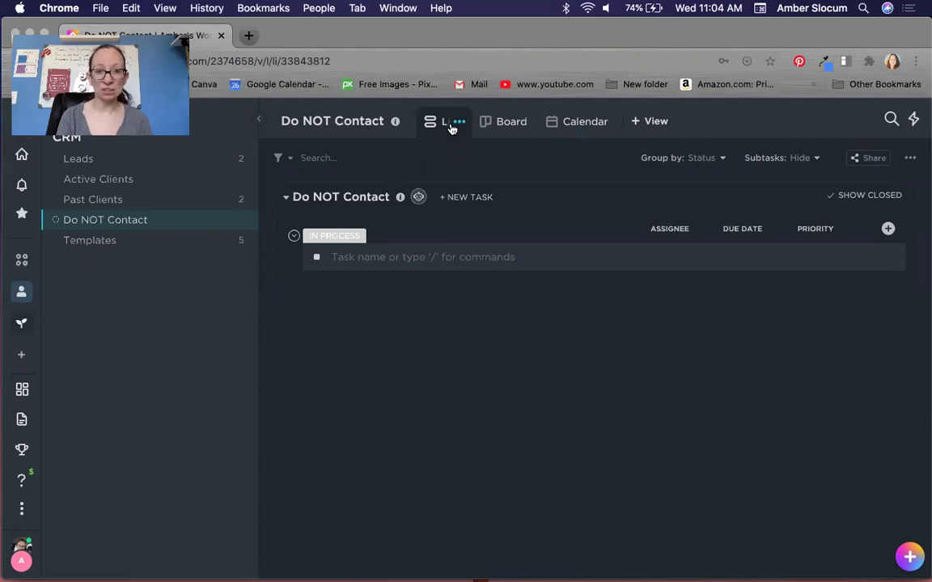
Step: Open the completed client's task on the Do NOT Contact board and comment that she requested no contact via email on 7/10/2020 at 4pm
click(502, 123)
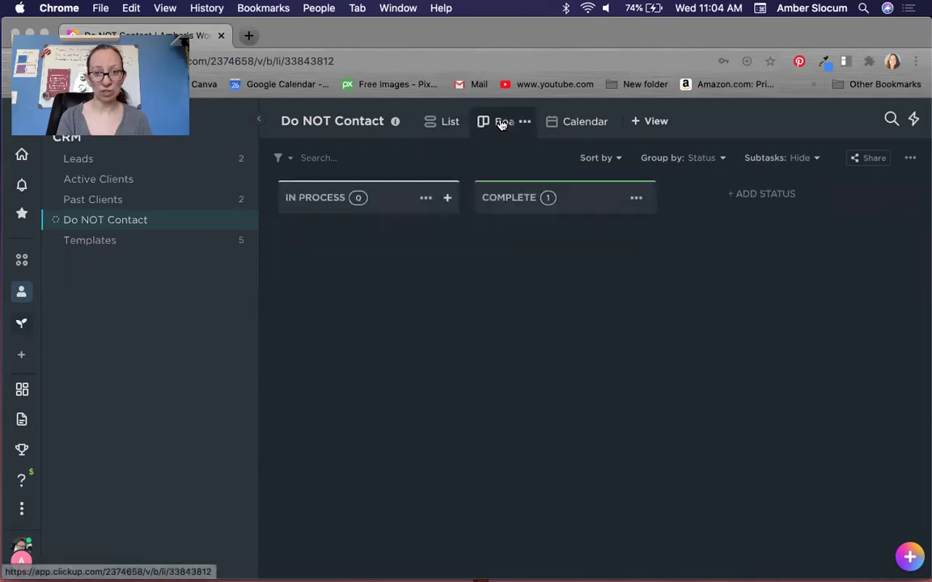
click(521, 255)
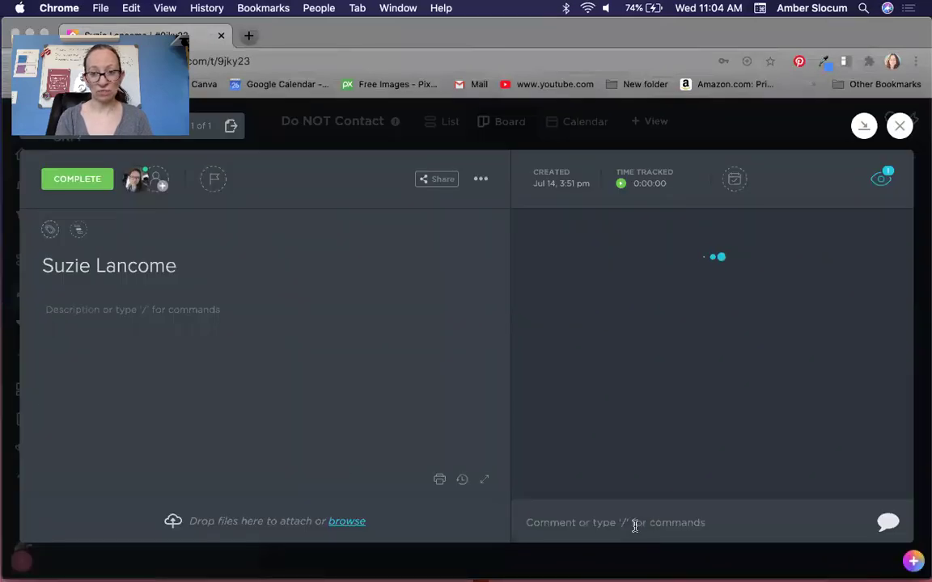
click(634, 524)
text(Suz)
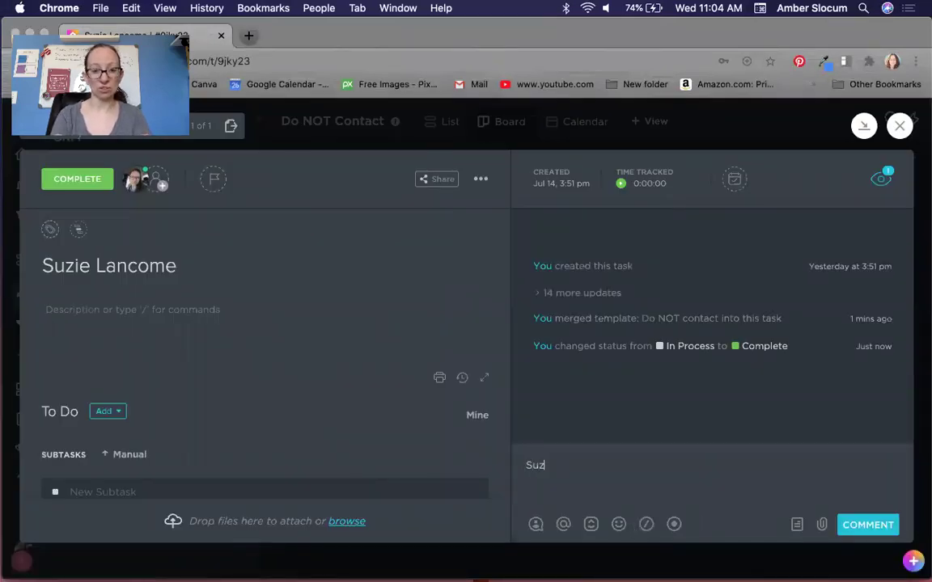
text(ie requeste)
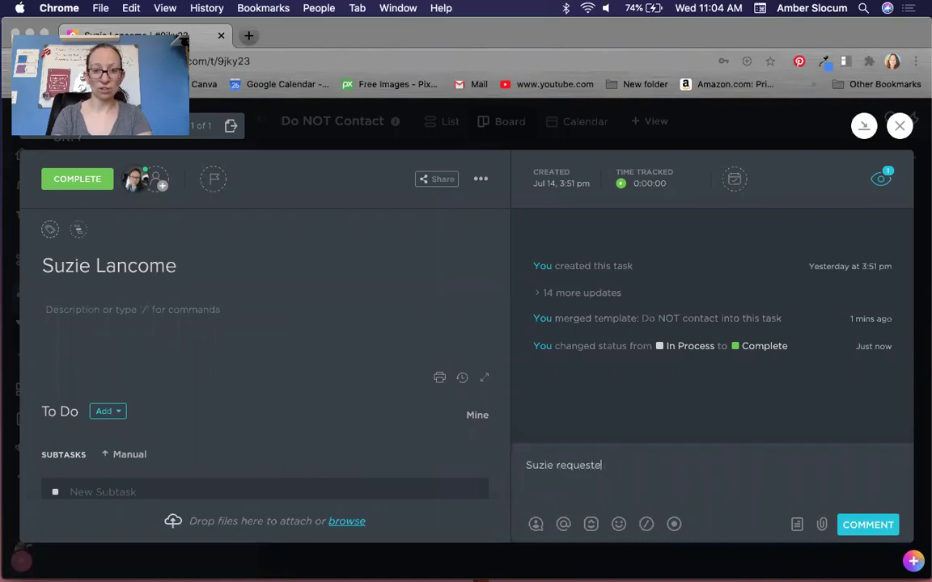
text(d that I rot contac)
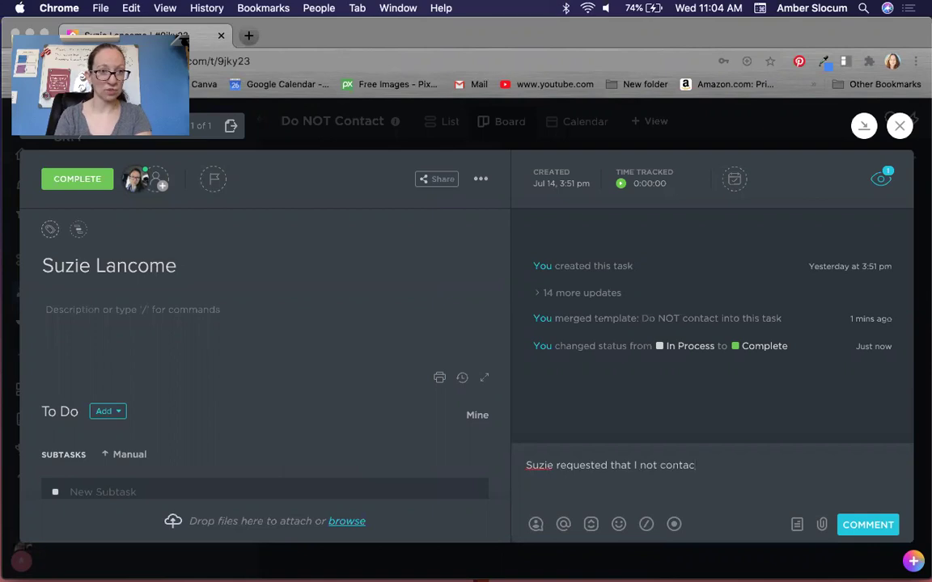
text(t)
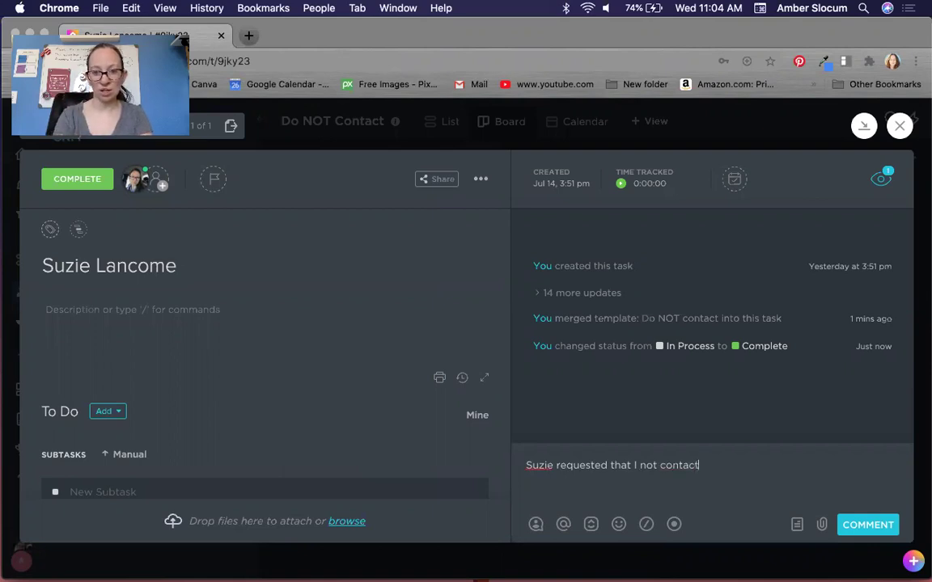
text( her via )
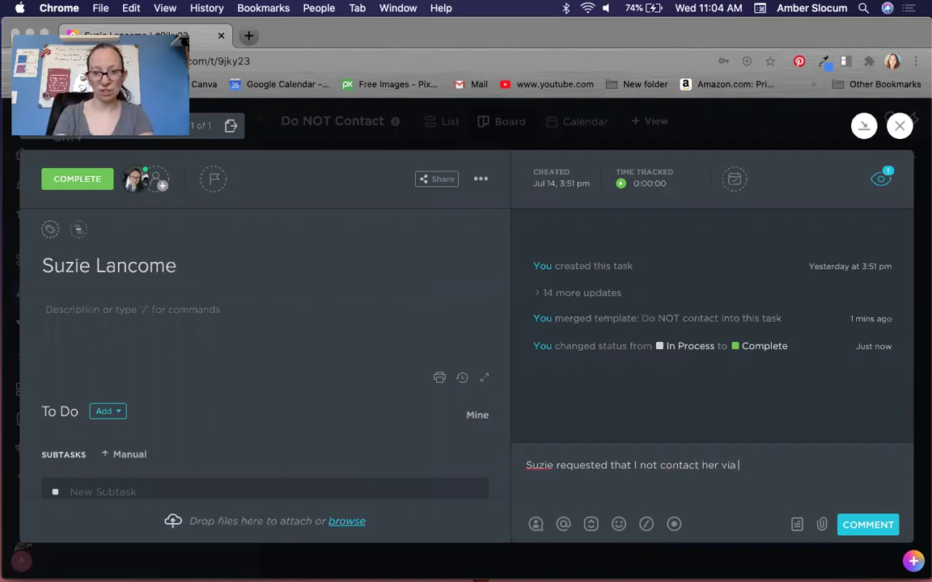
text(email on )
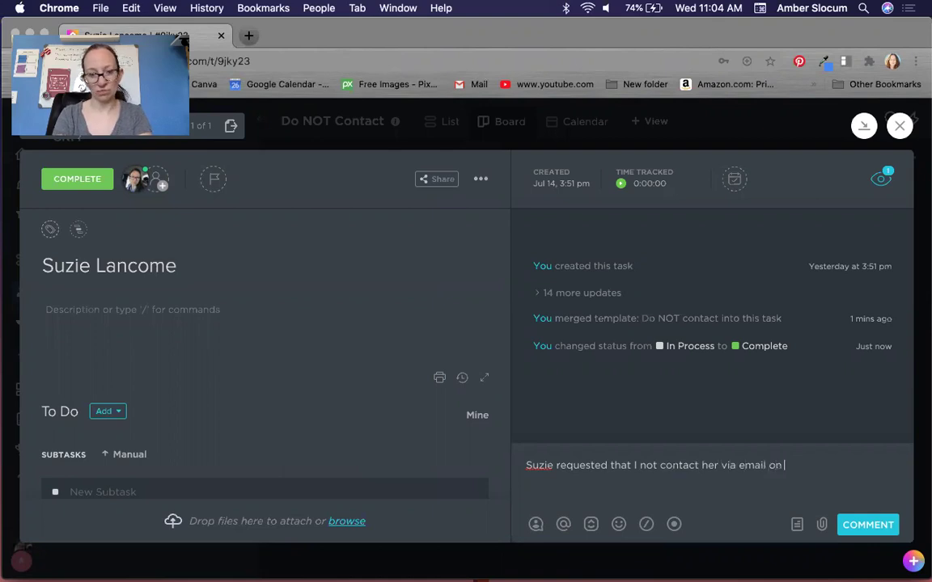
text(7/10/)
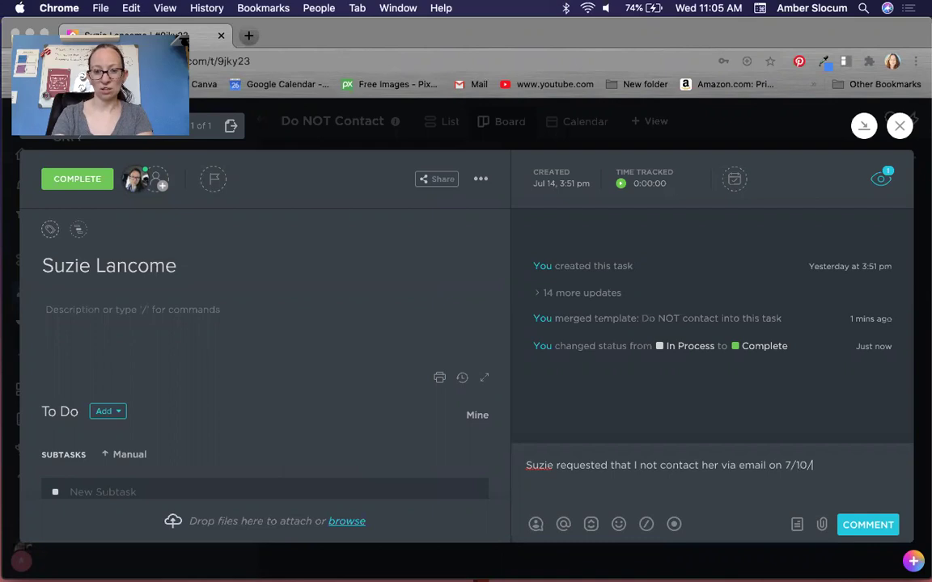
text(2020 at)
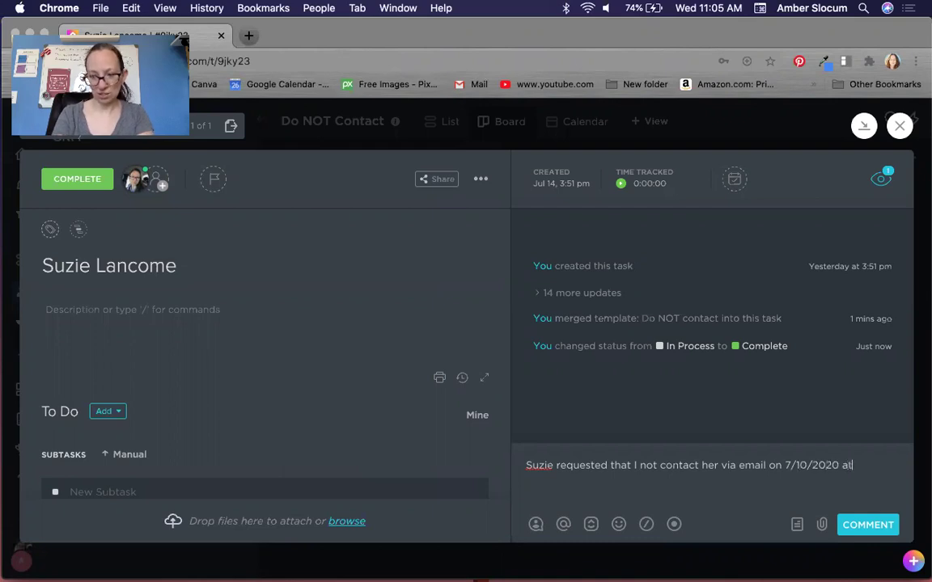
text( 4pm)
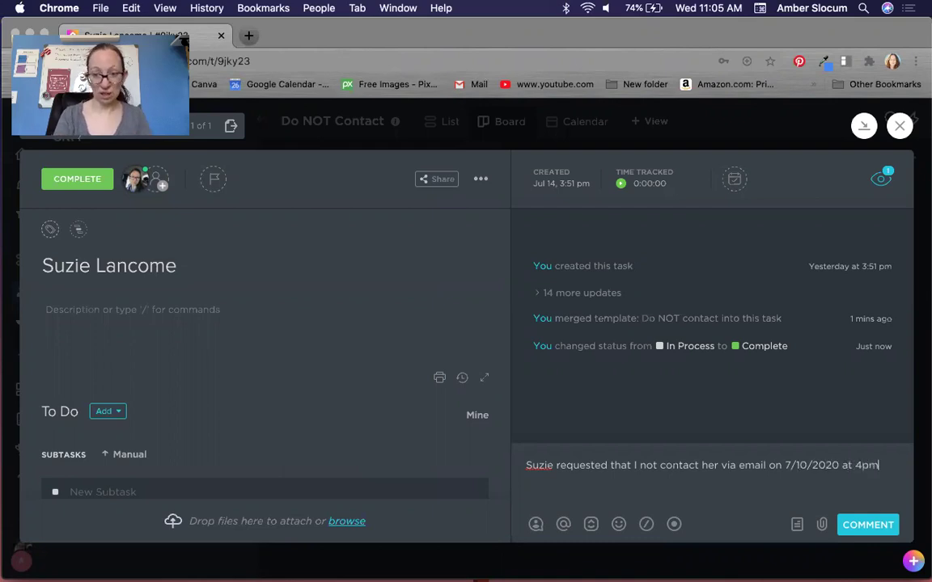
click(851, 531)
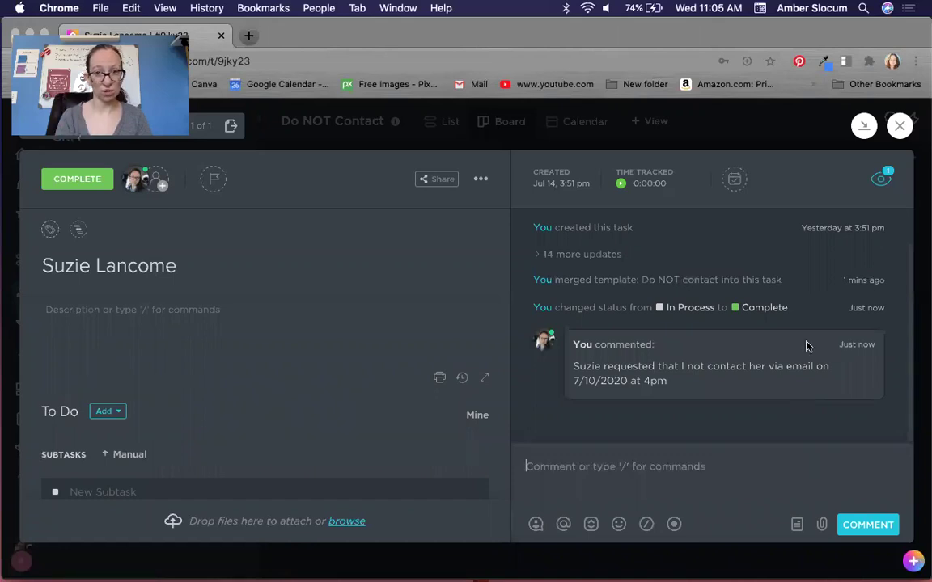
click(738, 131)
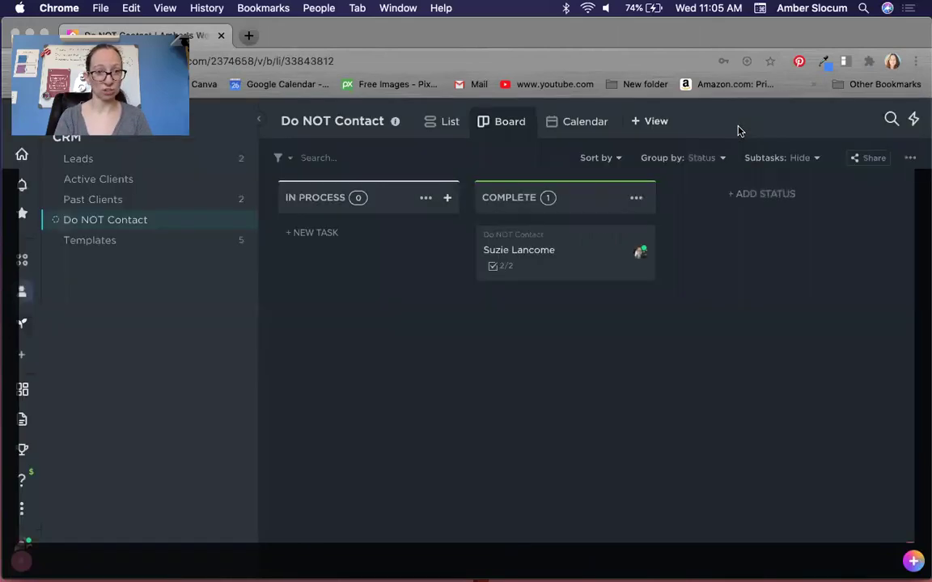
Step: Return Do NOT Contact to list view, open the Leads list and review the in-progress lead's task
click(432, 114)
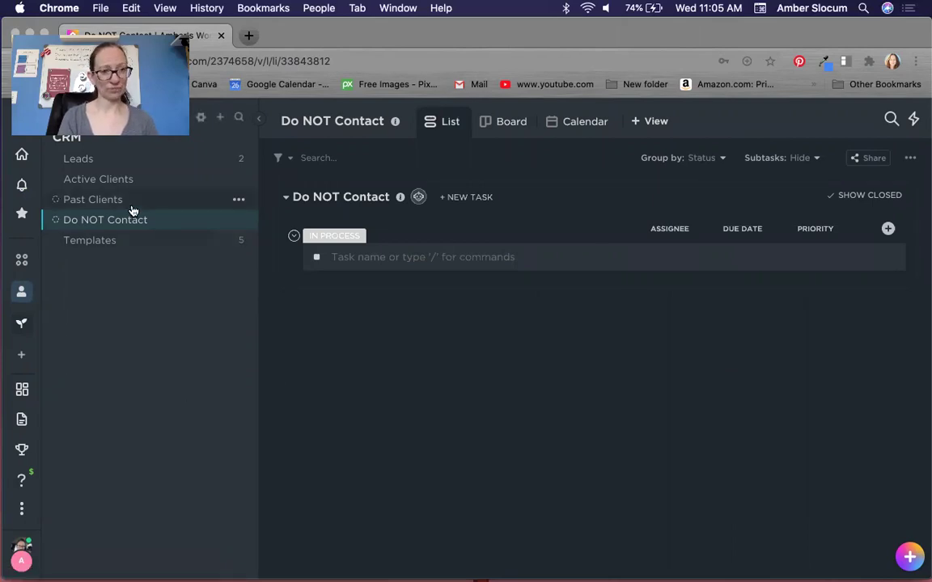
click(81, 159)
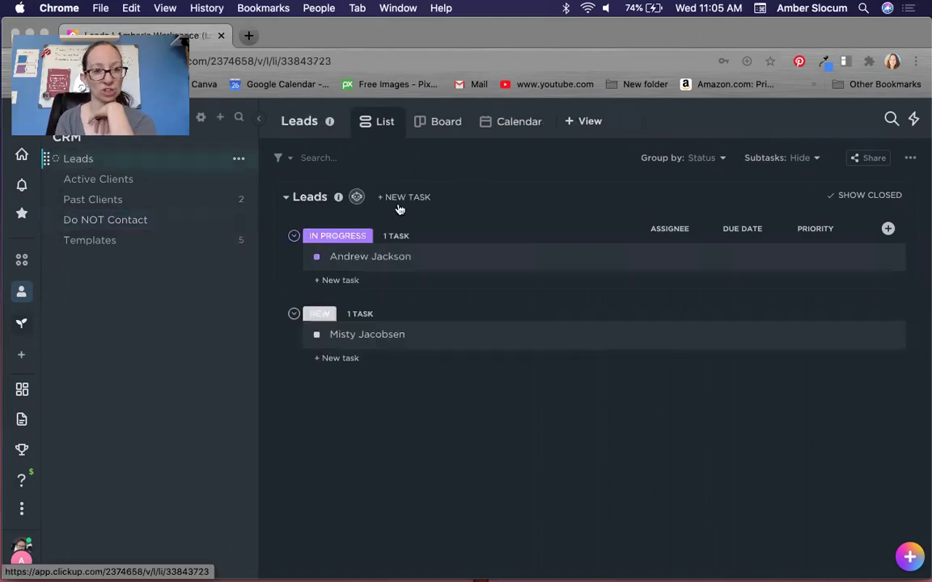
click(406, 257)
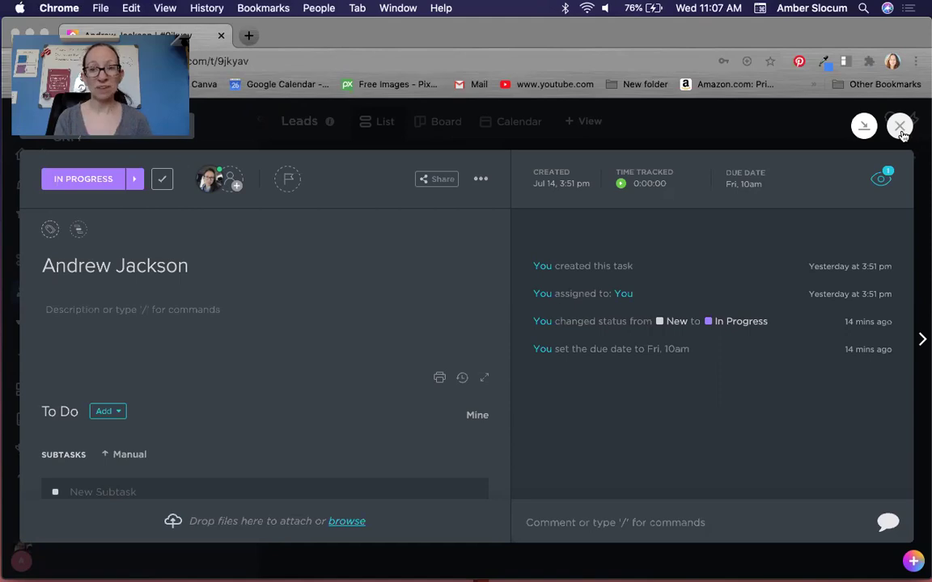
click(901, 127)
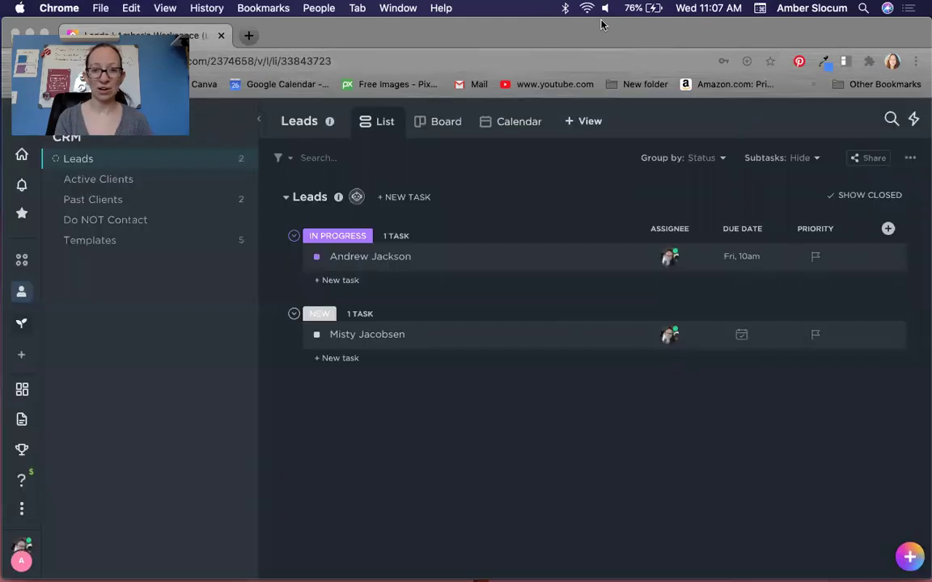